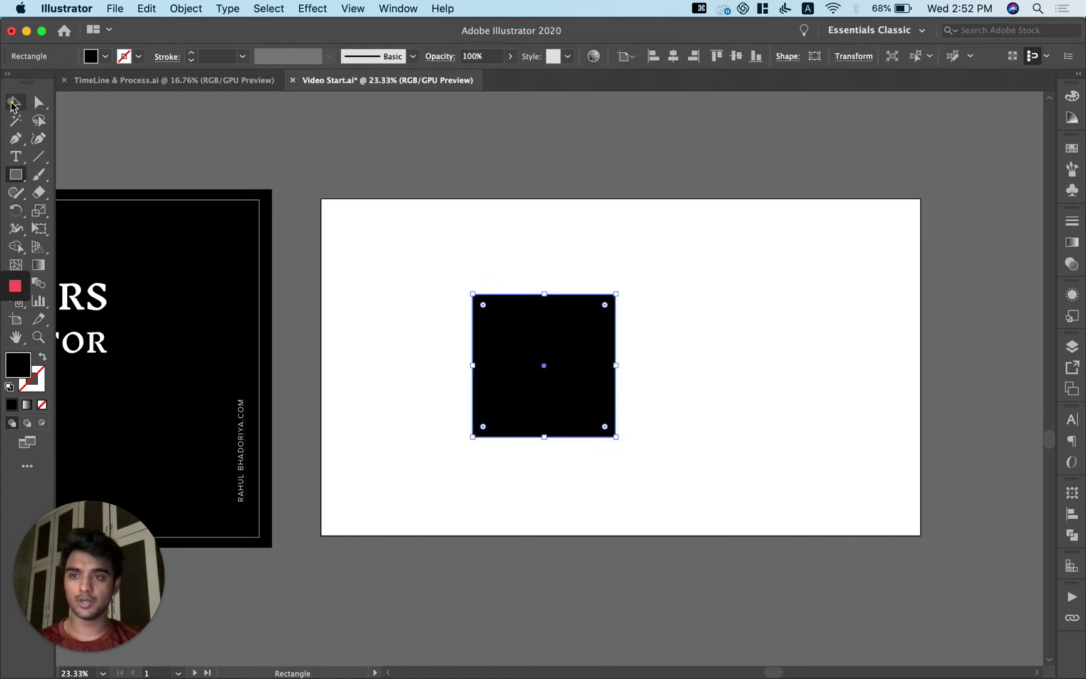
Step: Draw a circle with the Ellipse tool beside the black square, about the same size as the square
left_click(8, 101)
left_click(355, 243)
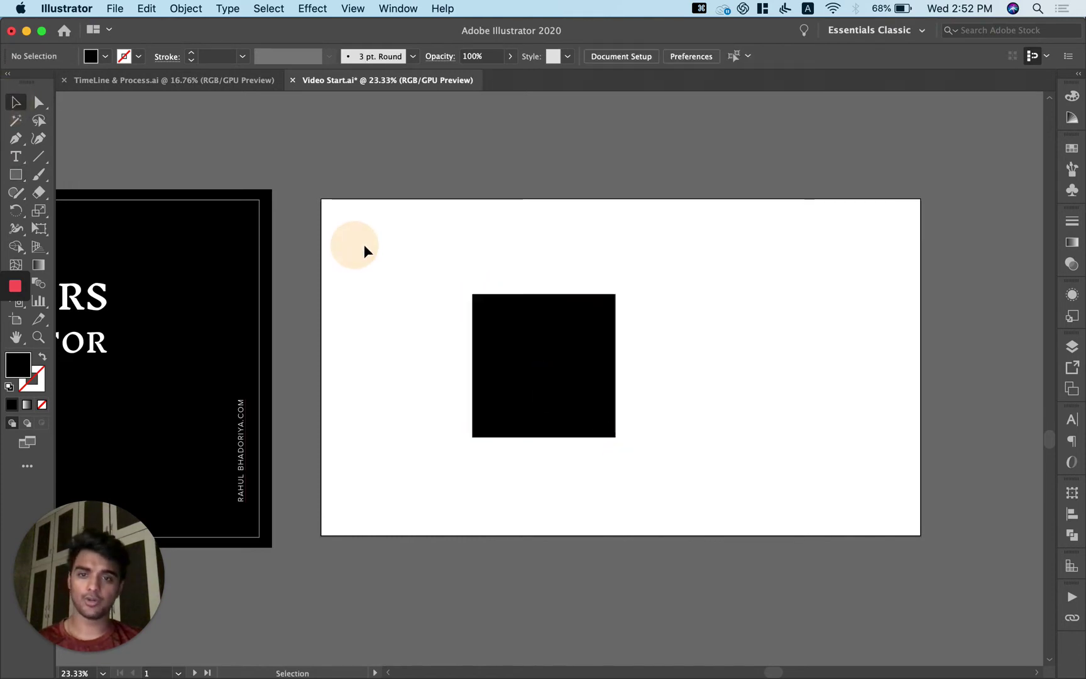
left_click(556, 320)
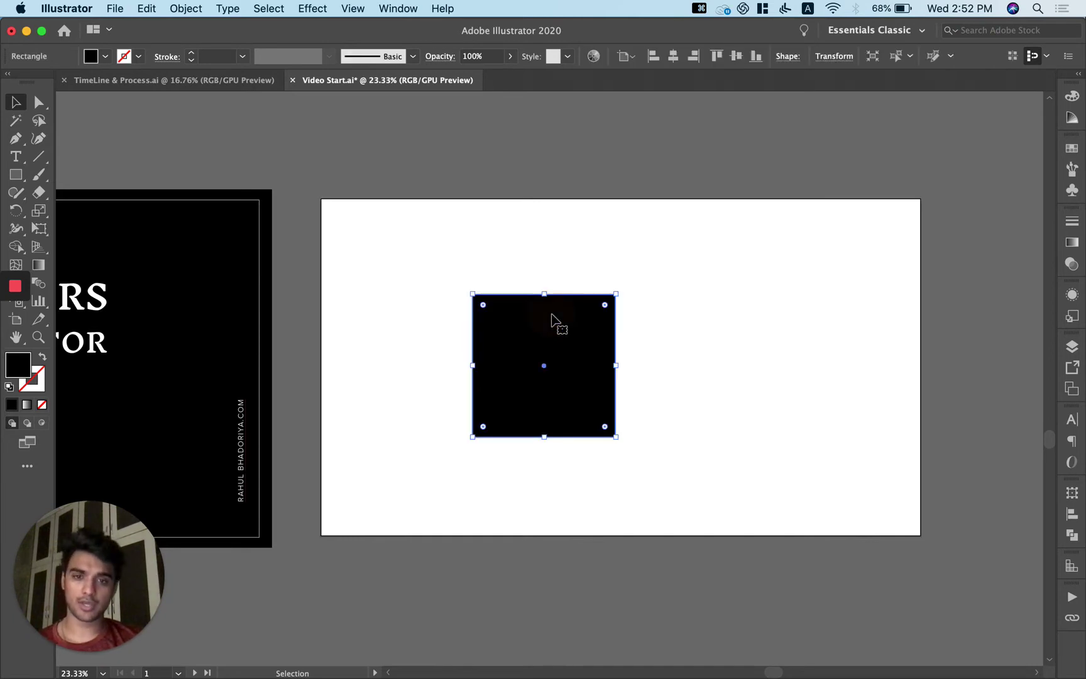
left_click(21, 175)
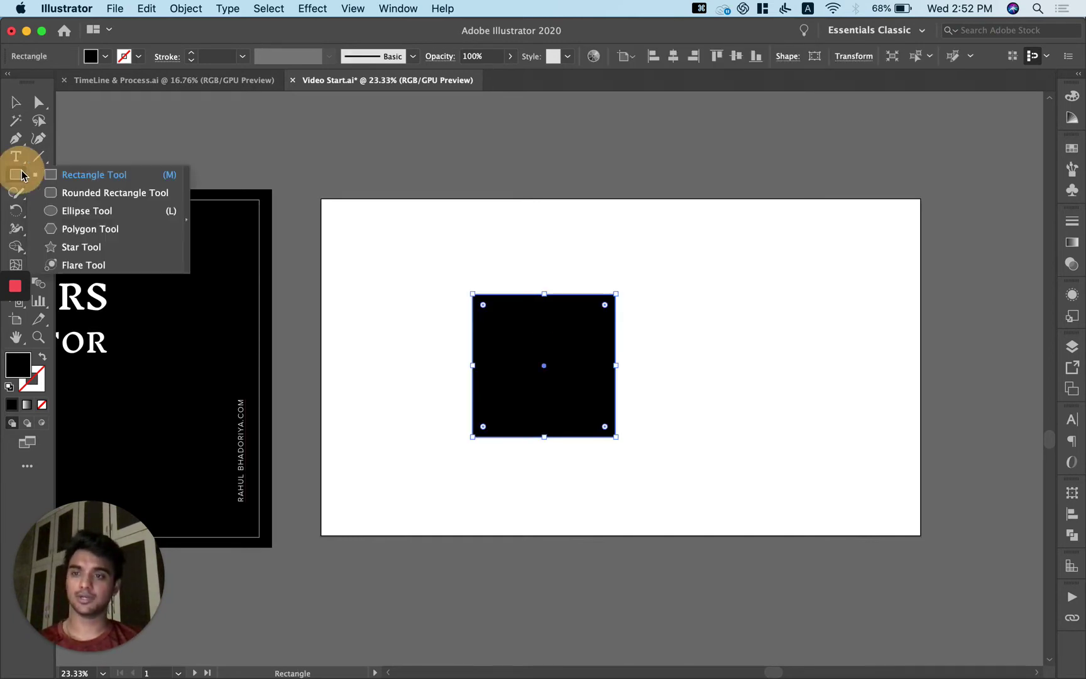
left_click(62, 211)
left_click_drag(712, 278, 854, 419)
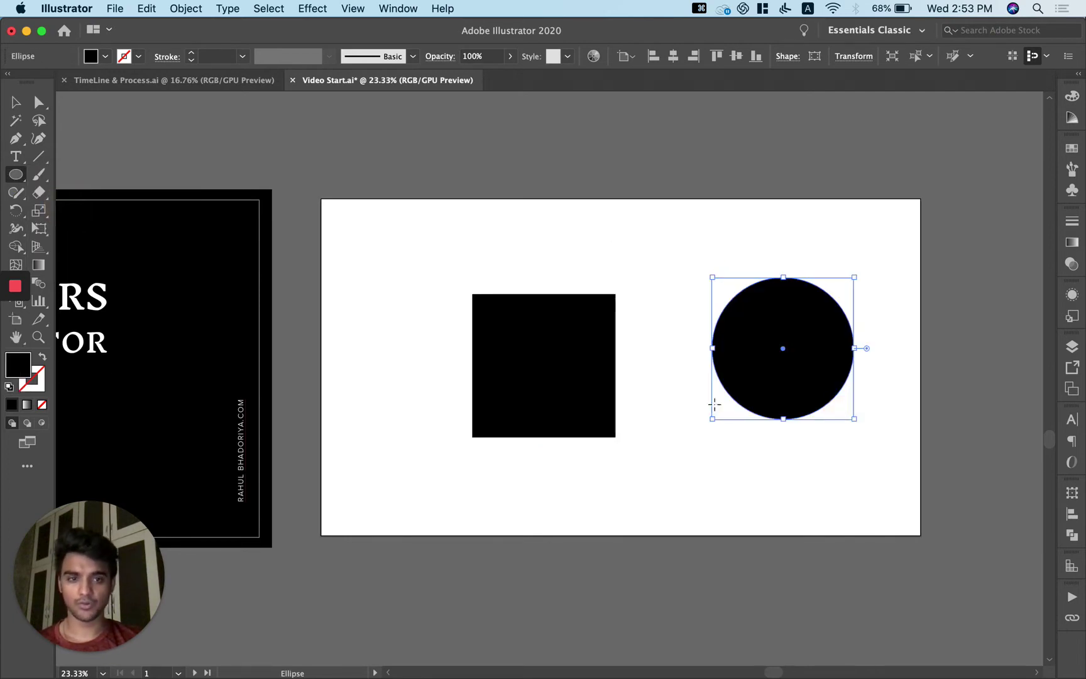
Step: Fill the new circle with the cyan swatch
left_click(90, 56)
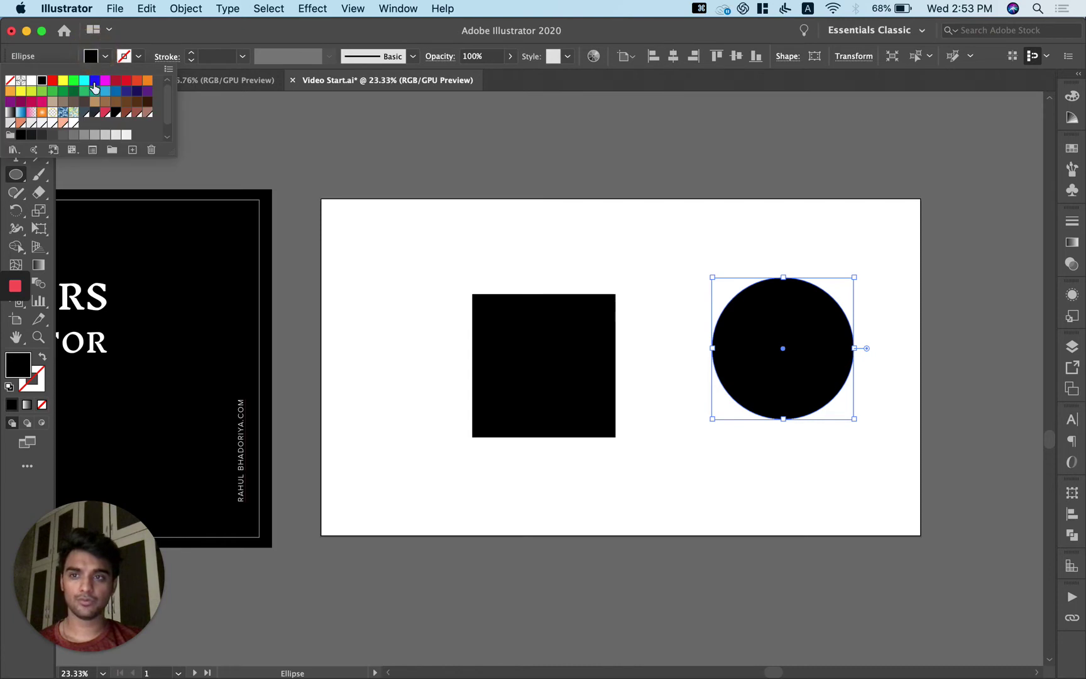
left_click(84, 80)
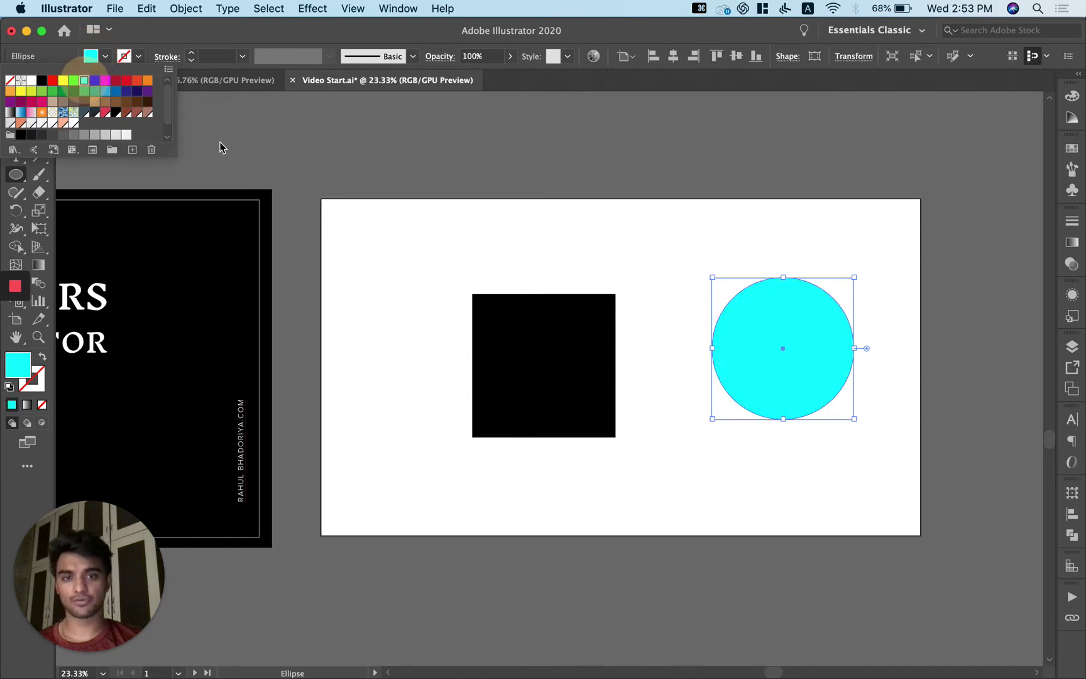
left_click(492, 252)
Step: Move the cyan circle closer to the black square, level with it vertically, and deselect everything
left_click(528, 399)
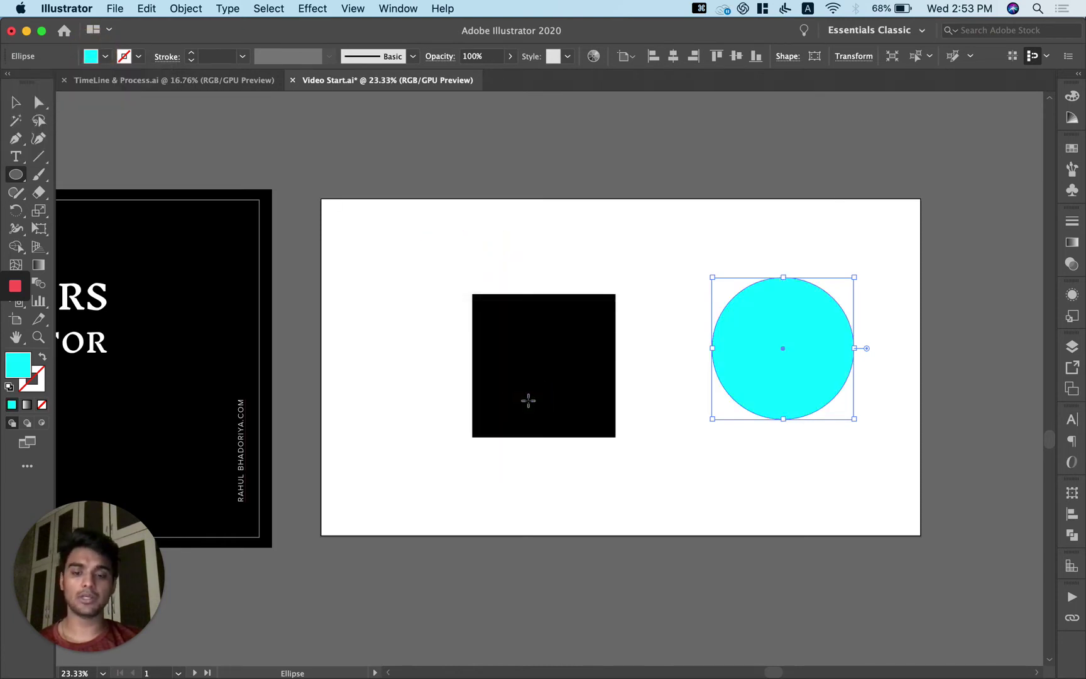
key("v")
left_click(650, 233)
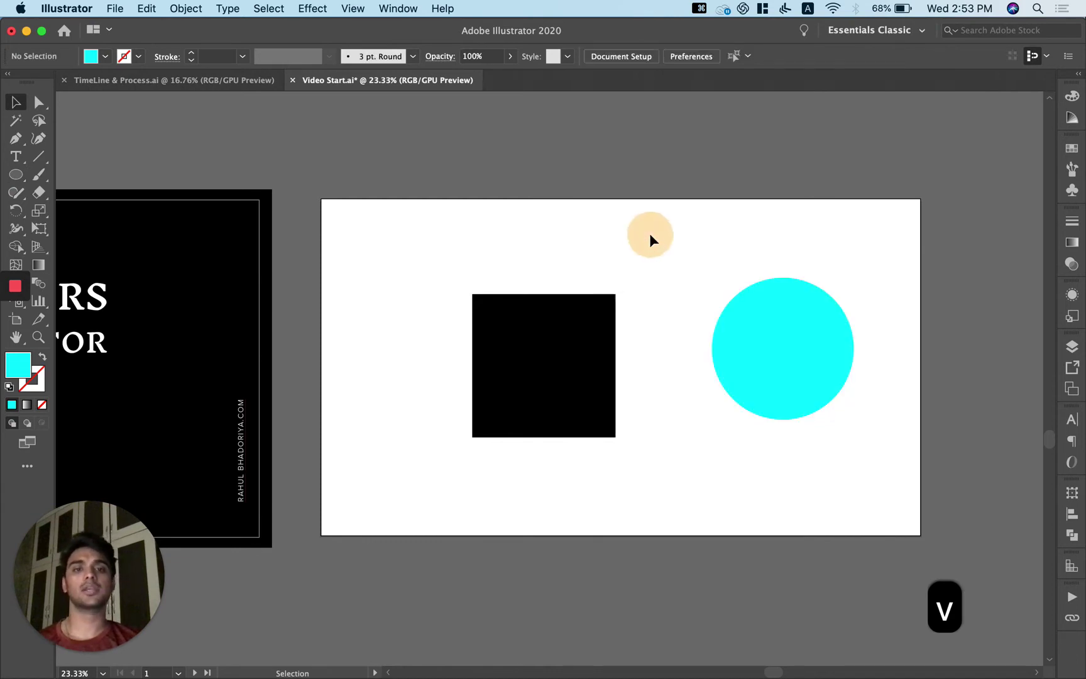
left_click(611, 337)
left_click_drag(757, 353, 686, 364)
left_click(384, 250)
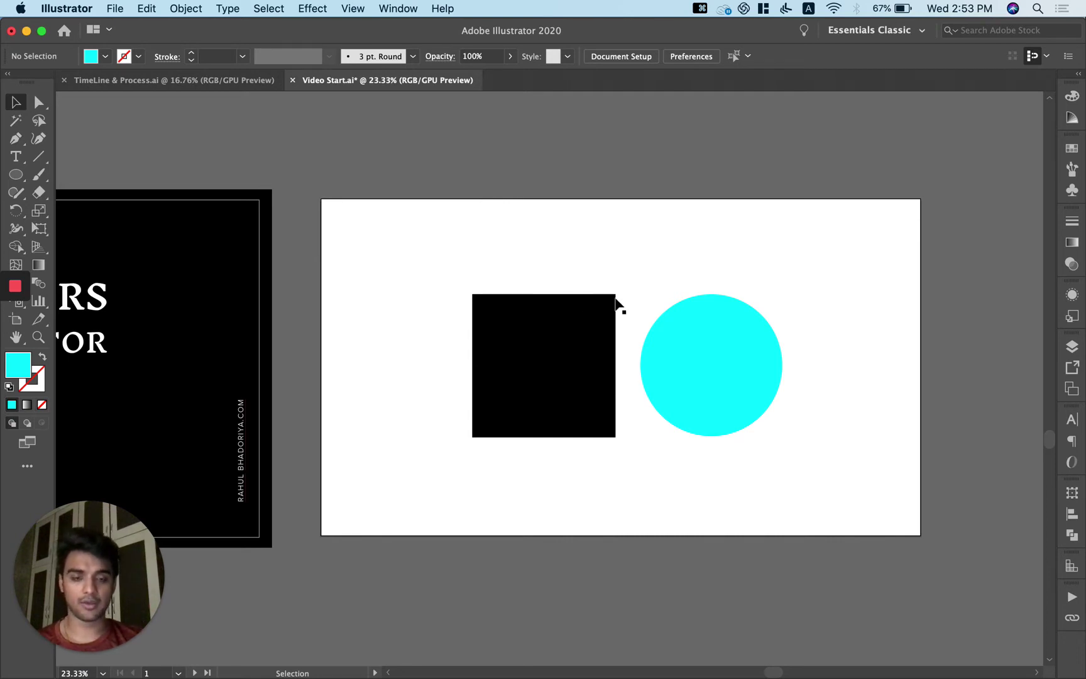
Step: Look at the Arrange stacking-order options available for the cyan circle without applying any
left_click(685, 336)
right_click(685, 336)
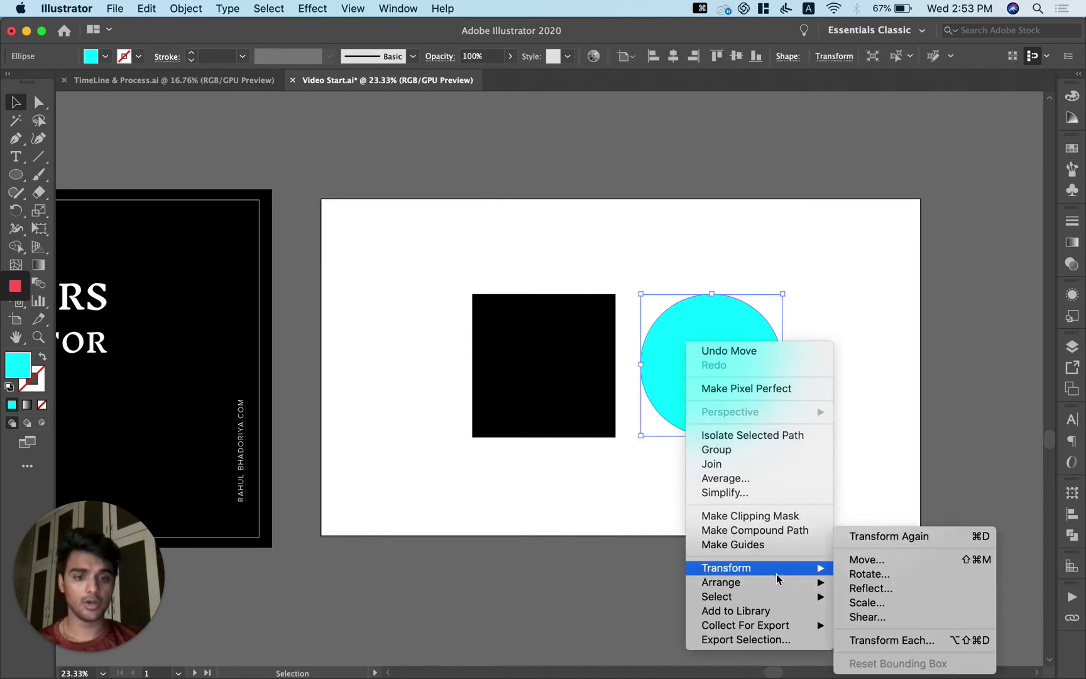
mouse_move(777, 583)
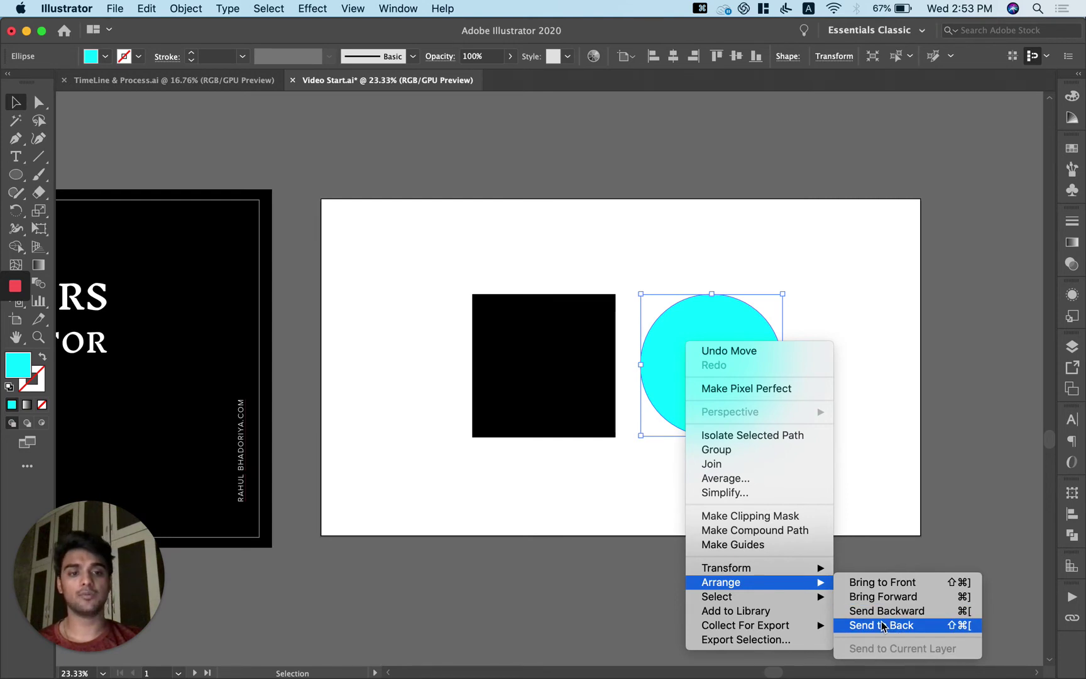
left_click(892, 490)
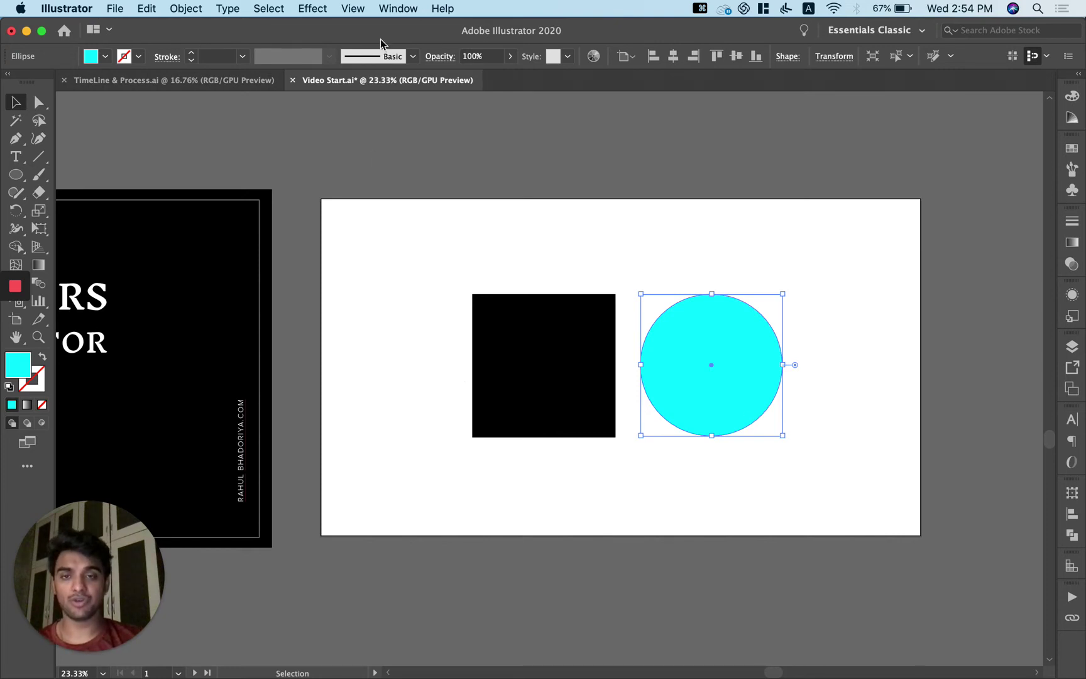
Step: Show the Layers list as a floating window over the white artboard's upper-right corner and deselect the circle
left_click(396, 8)
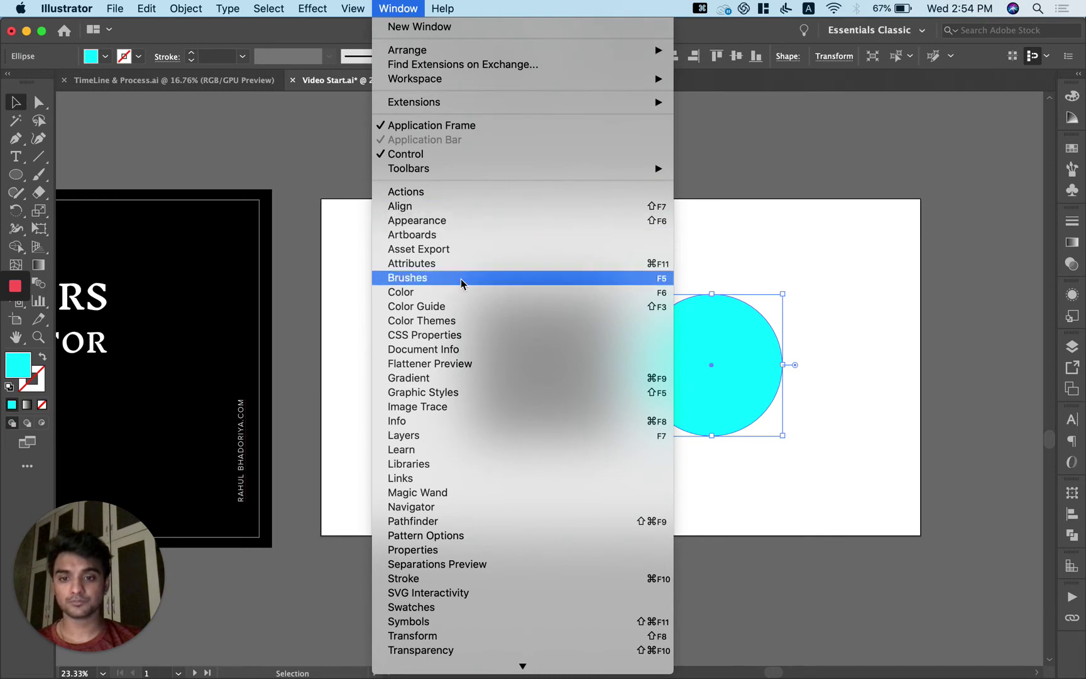
left_click(425, 438)
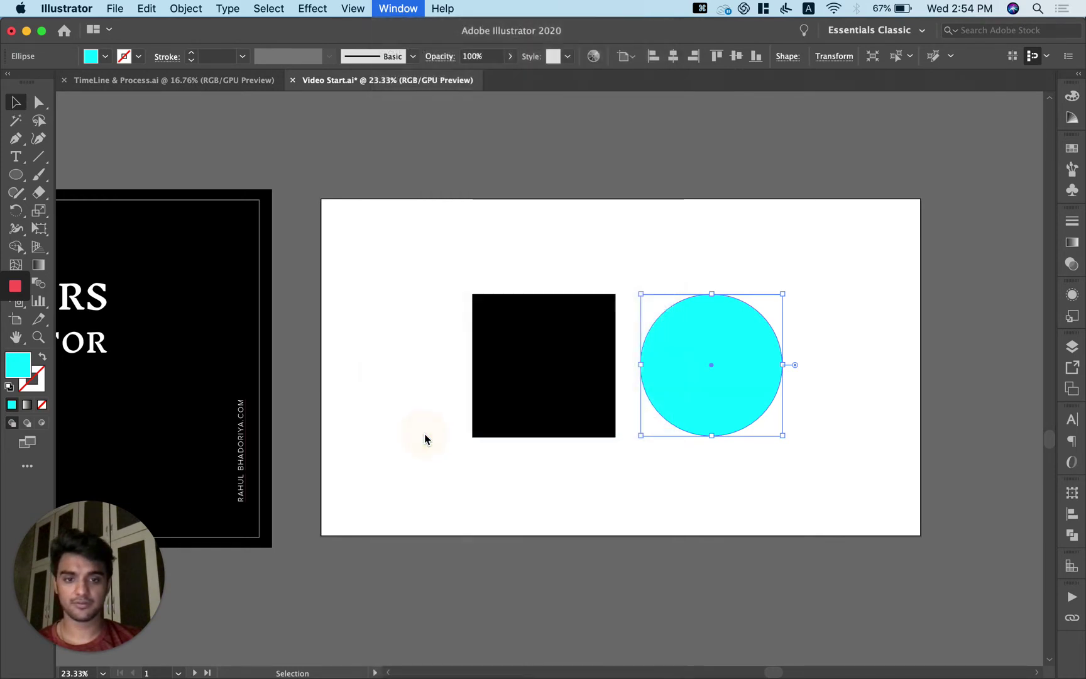
left_click_drag(1072, 351, 820, 239)
left_click(822, 238)
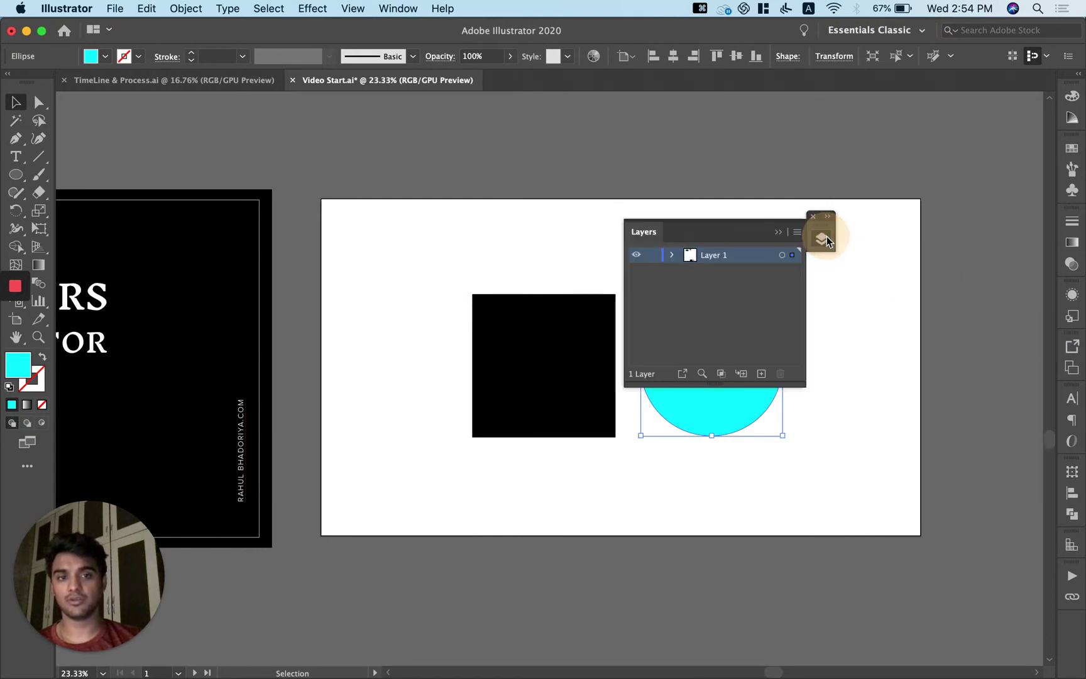
left_click_drag(731, 230, 924, 132)
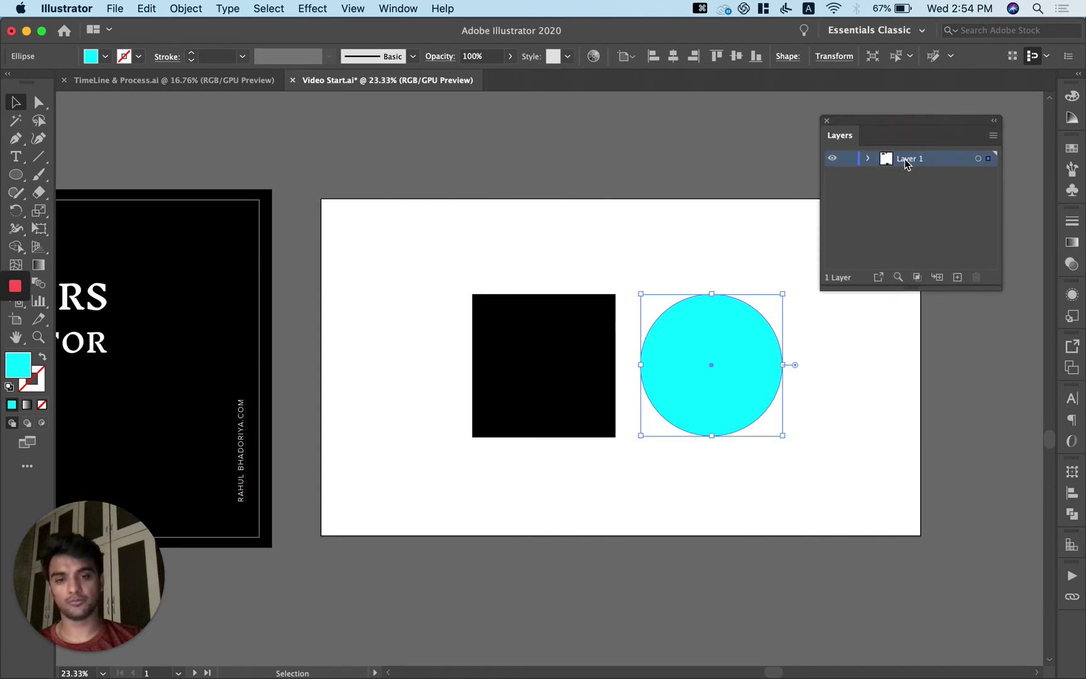
left_click(509, 217)
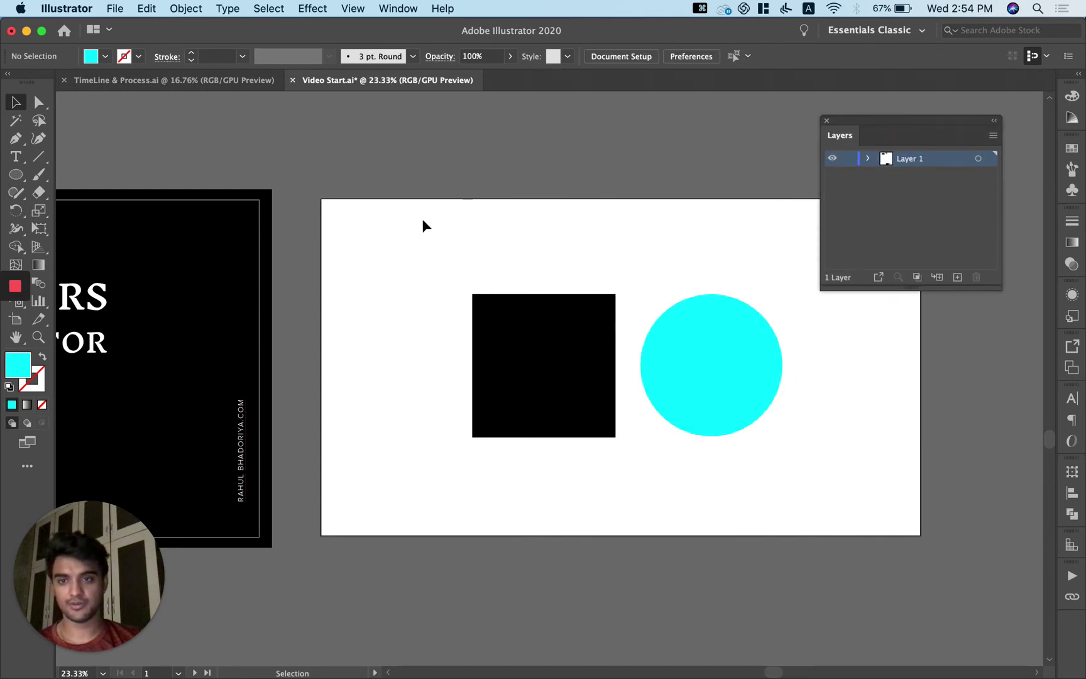
Step: Expand Layer 1 and examine the shapes, groups and text objects it contains
left_click(868, 160)
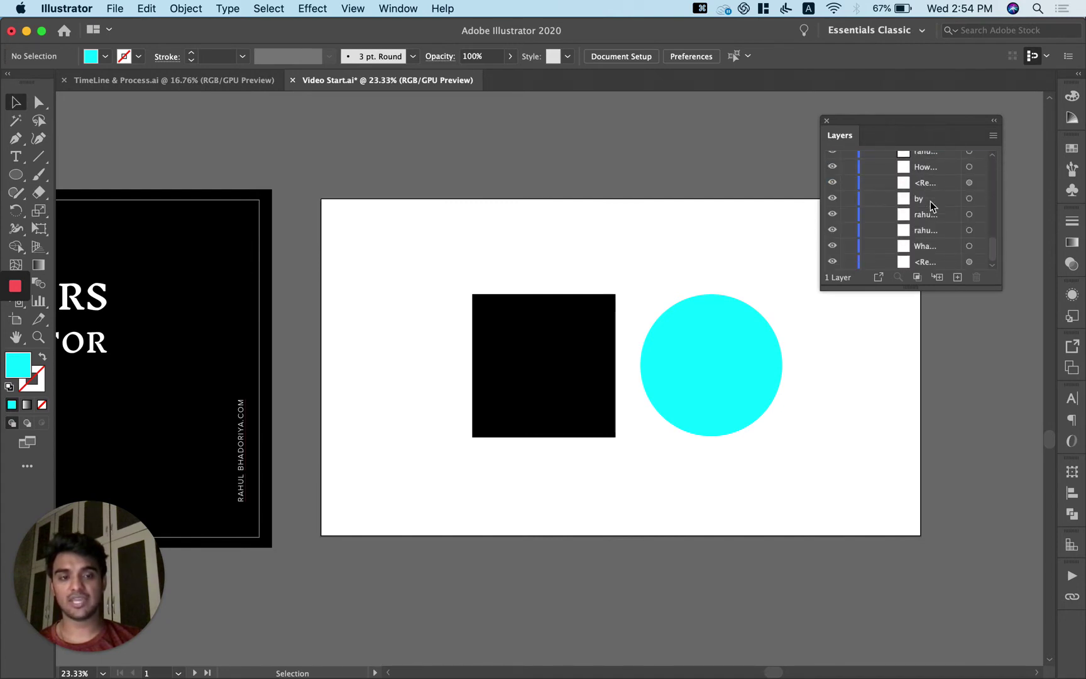
scroll(930, 201, "down", 1)
left_click(938, 191)
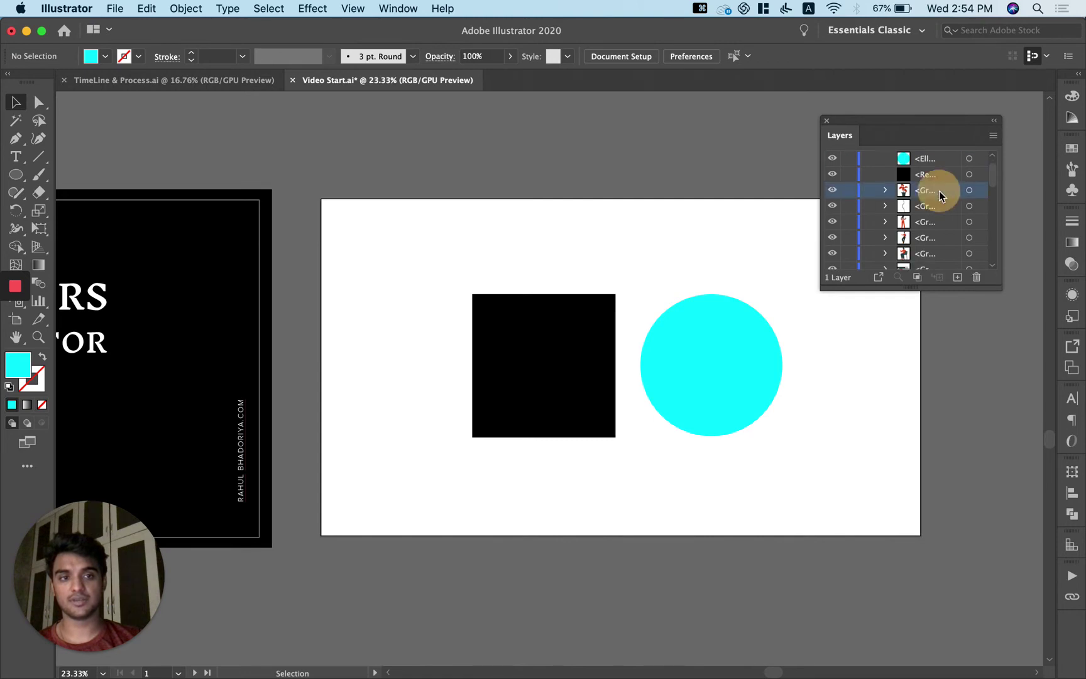
scroll(916, 196, "up", 1)
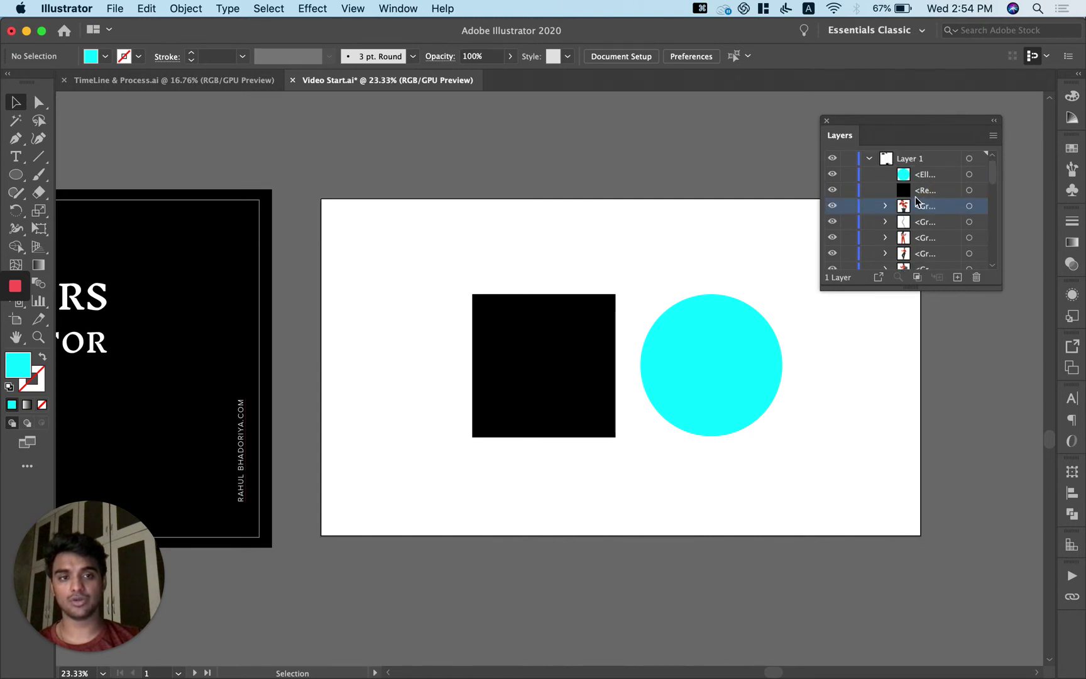
scroll(921, 220, "down", 10)
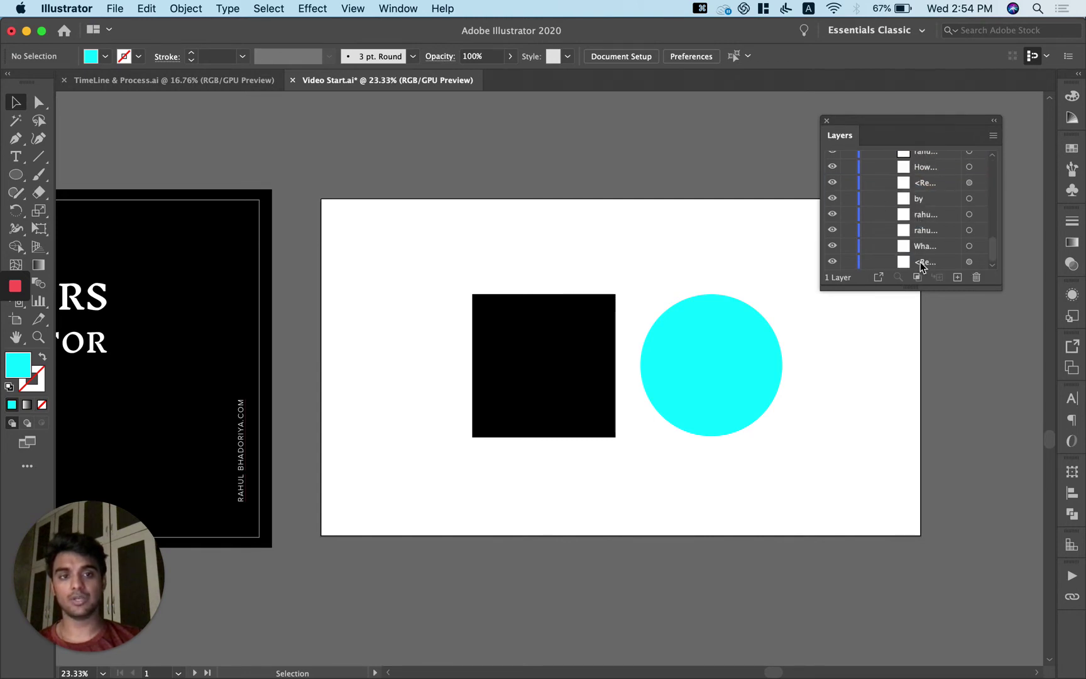
left_click(941, 247)
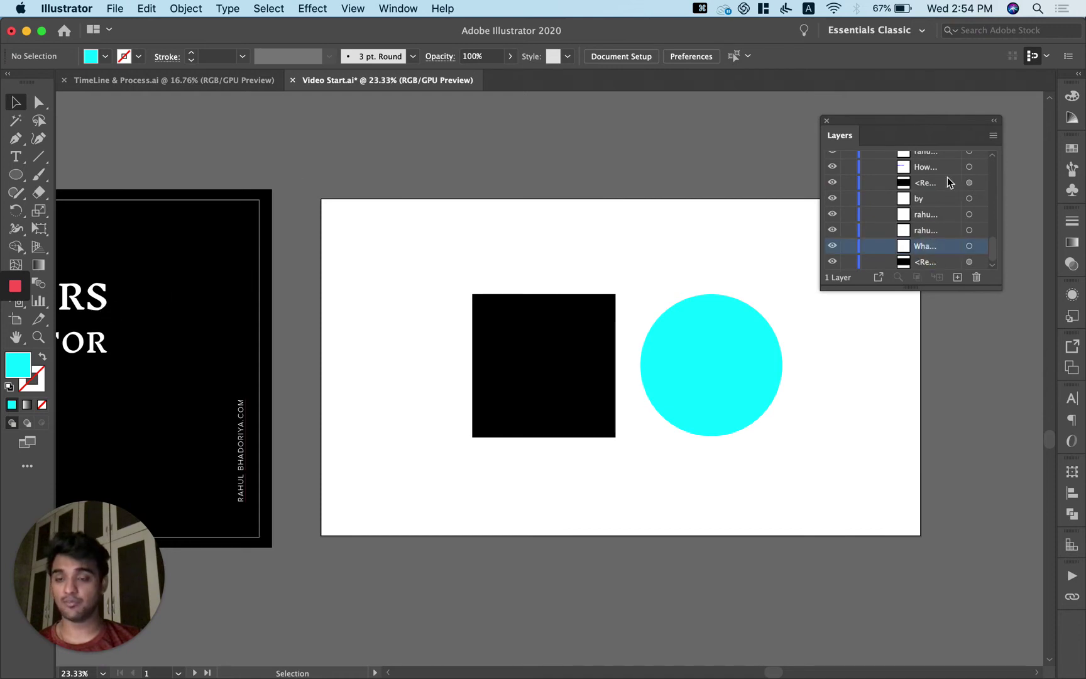
left_click(930, 214)
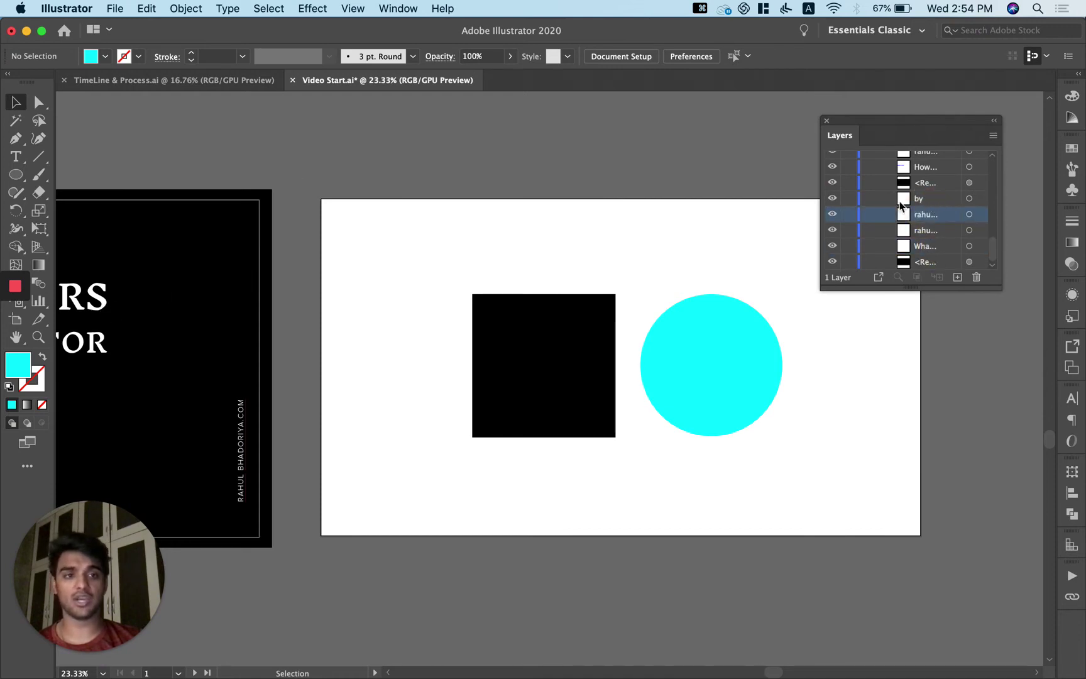
Step: Examine the artwork on both artboards, ending with a close view of the square and circle
scroll(590, 254, "down", 6)
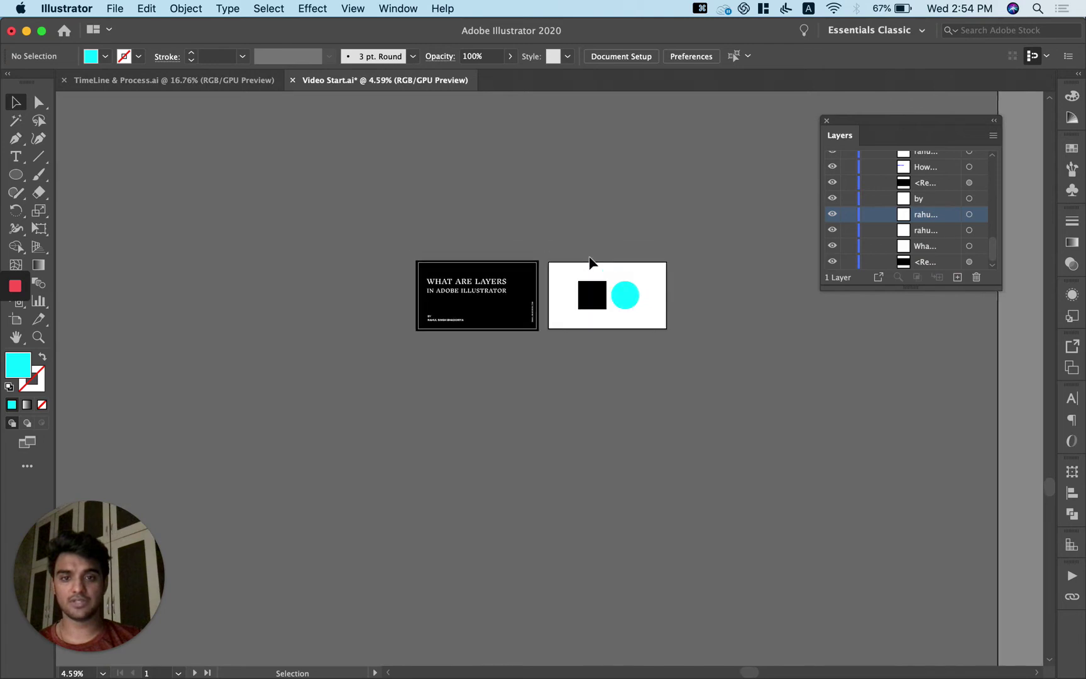
scroll(589, 257, "up", 3)
scroll(589, 256, "up", 10)
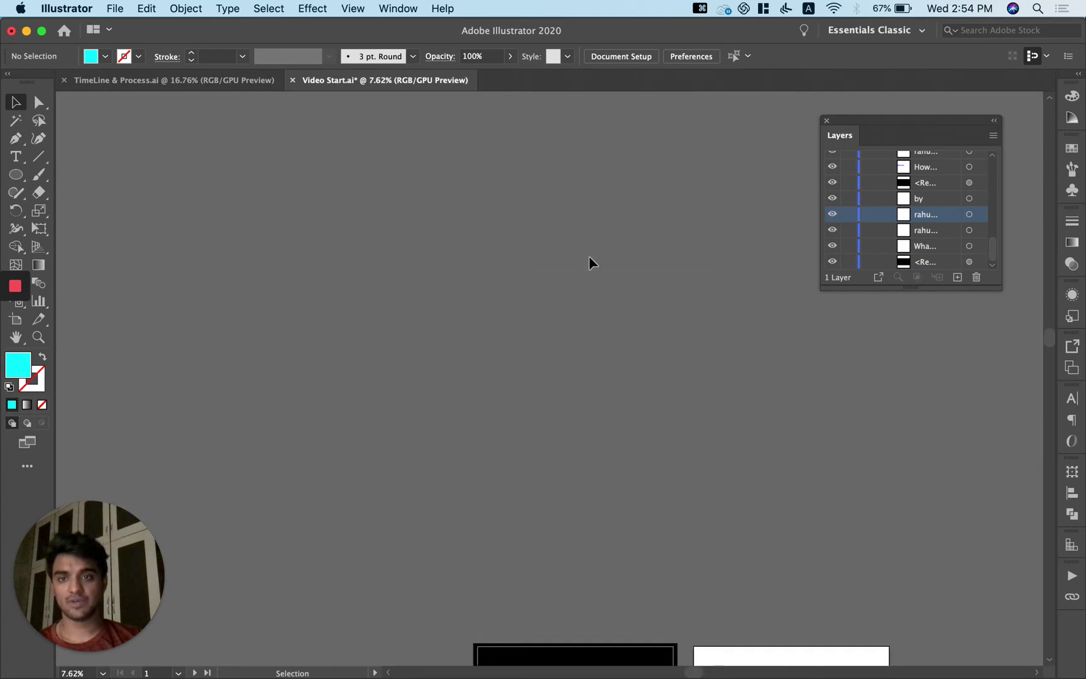
scroll(589, 255, "down", 10)
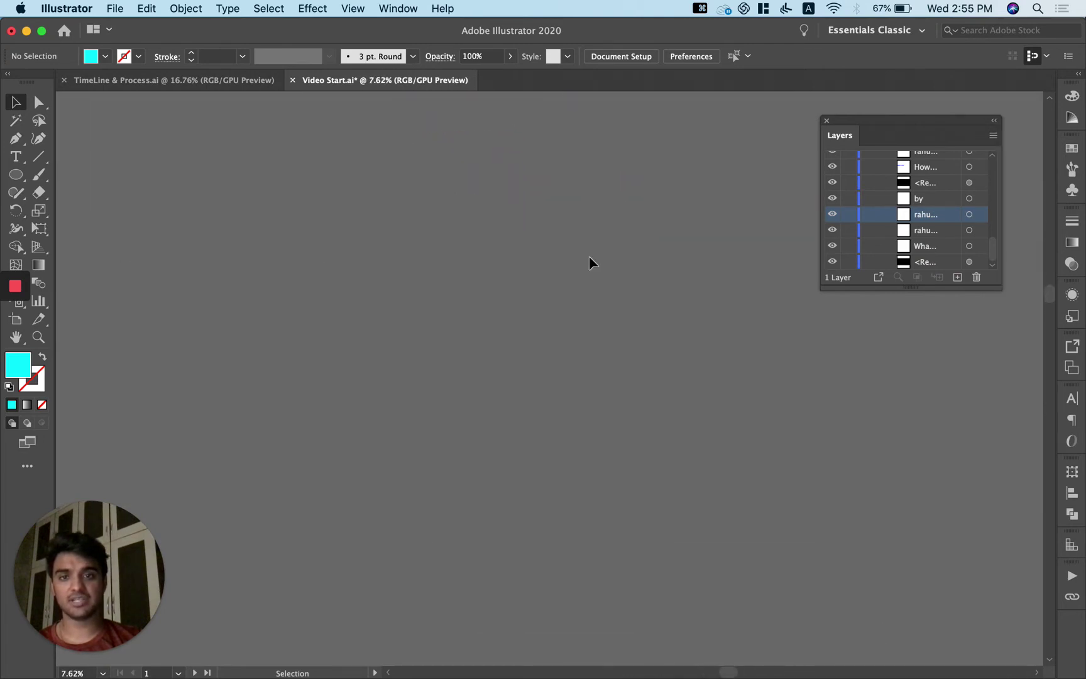
scroll(589, 255, "down", 5)
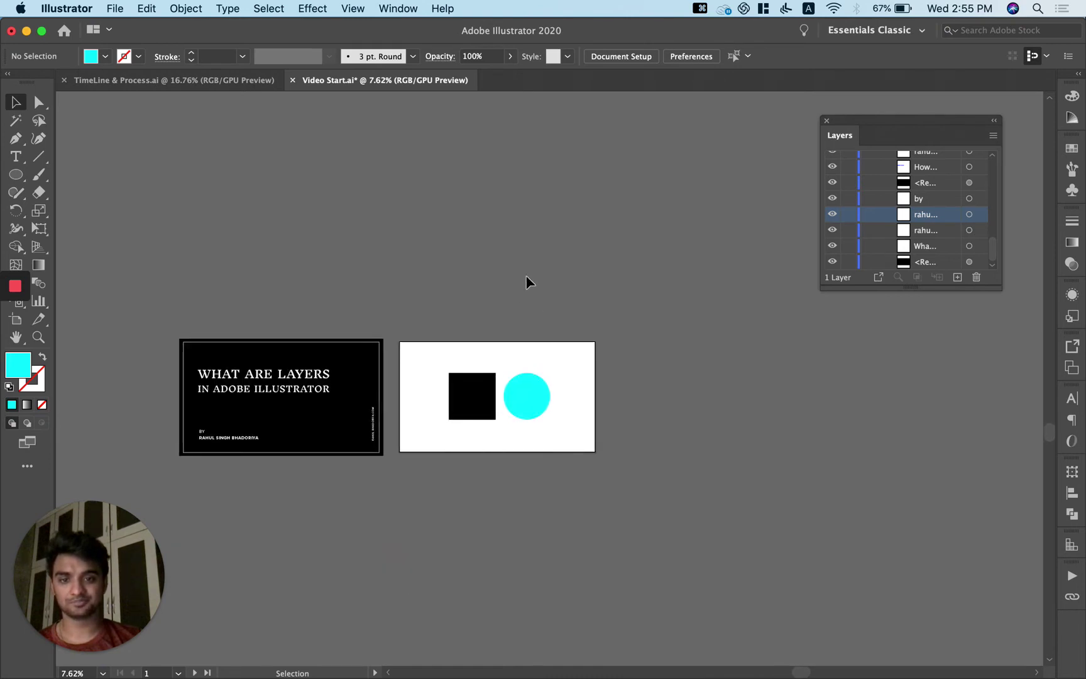
scroll(526, 281, "up", 5)
scroll(527, 281, "down", 5)
scroll(438, 322, "up", 1)
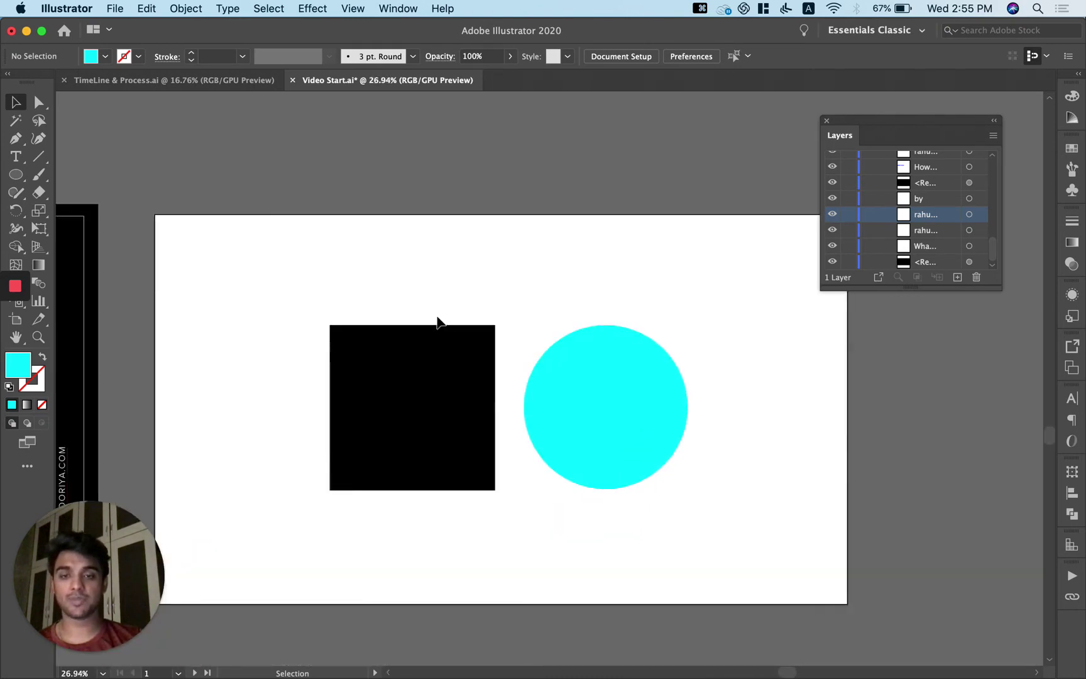
scroll(633, 286, "down", 1)
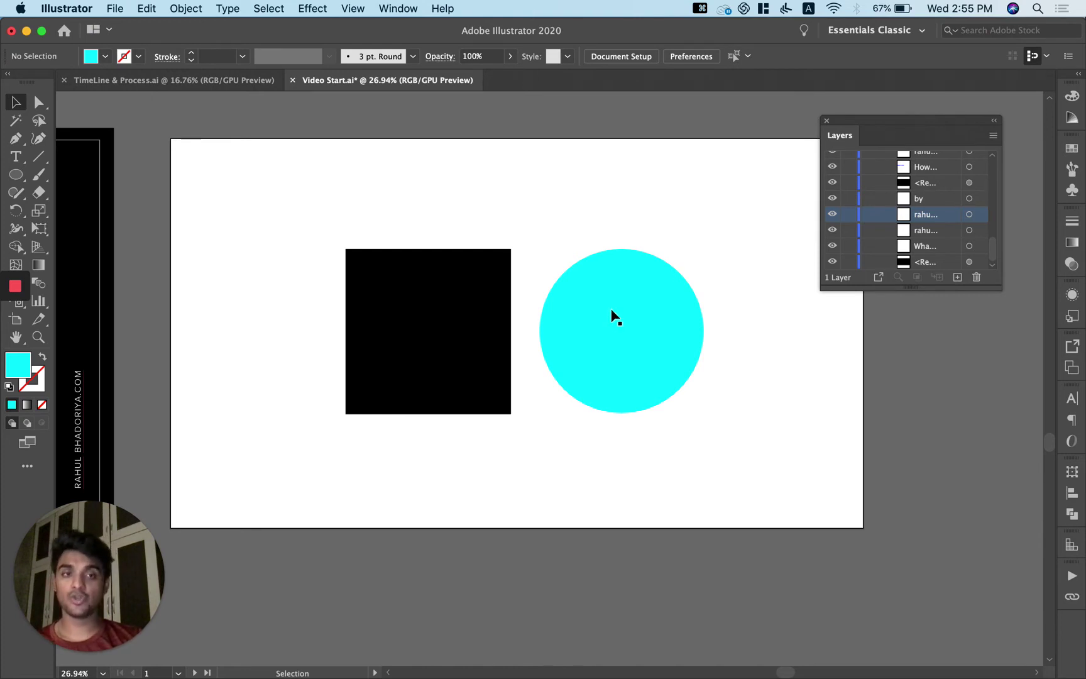
Step: Collapse Layer 1 and add a new empty layer above it
scroll(980, 199, "up", 5)
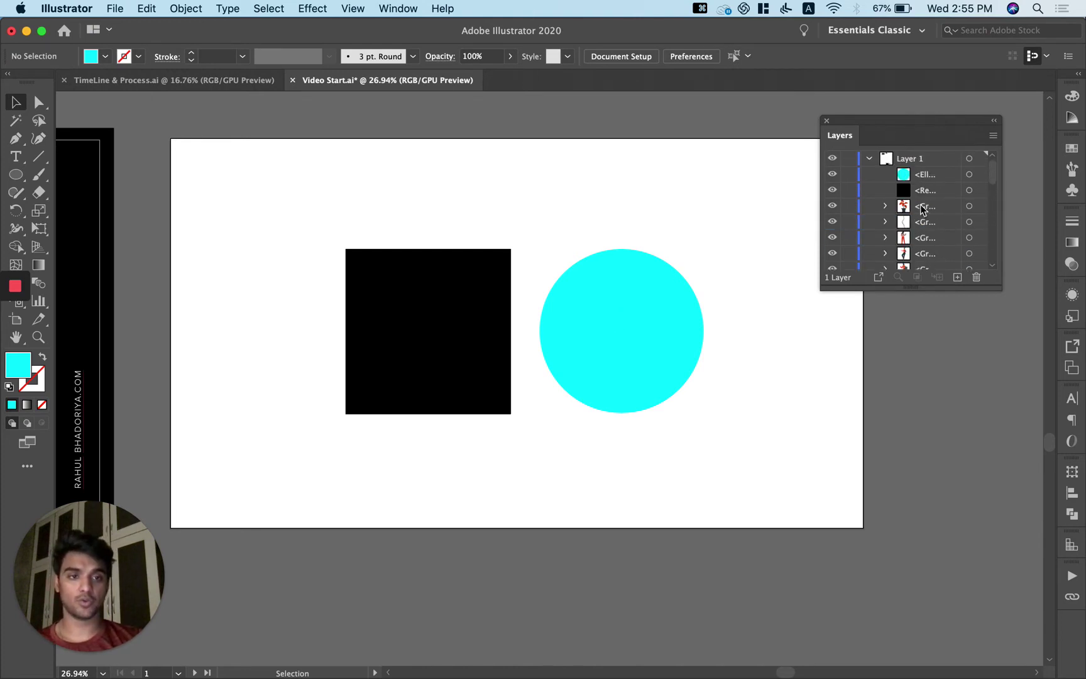
left_click(869, 158)
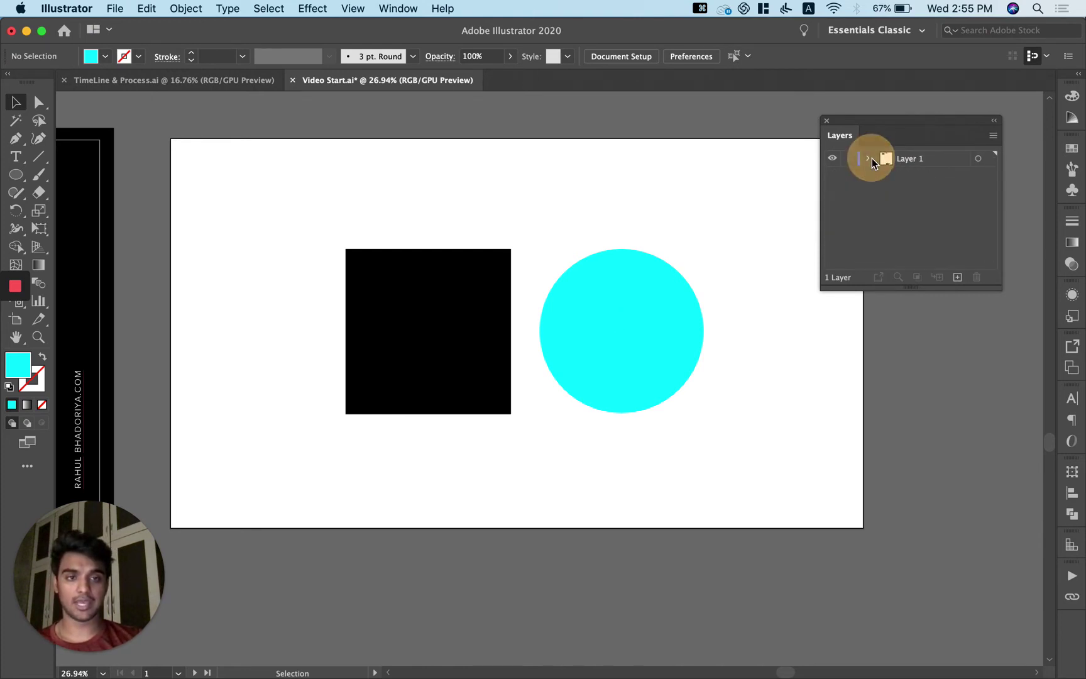
left_click(957, 278)
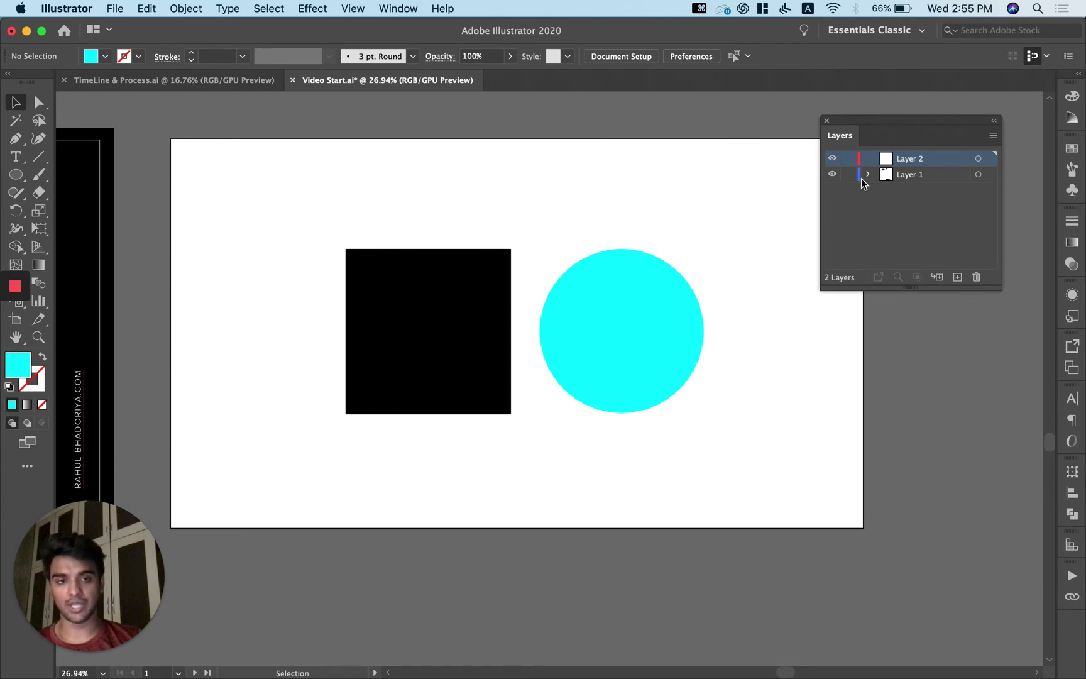
Step: Move the cyan circle from Layer 1 into Layer 2, collapse Layer 1 and deselect the circle
left_click(663, 274)
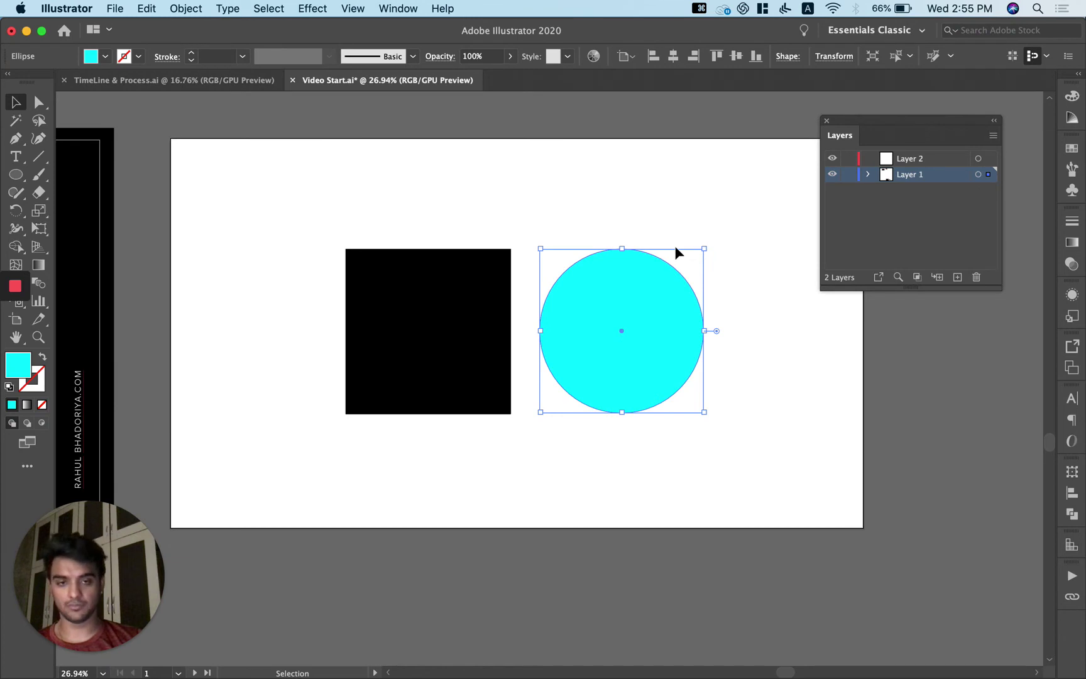
left_click(876, 169, "super")
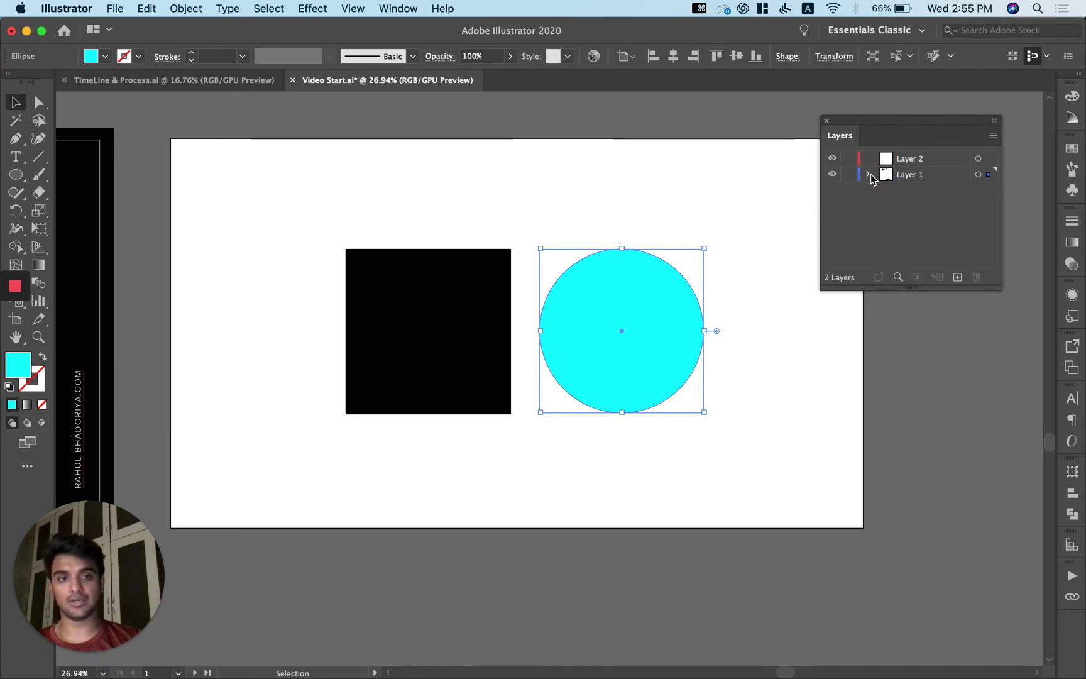
left_click(870, 175)
left_click(933, 197)
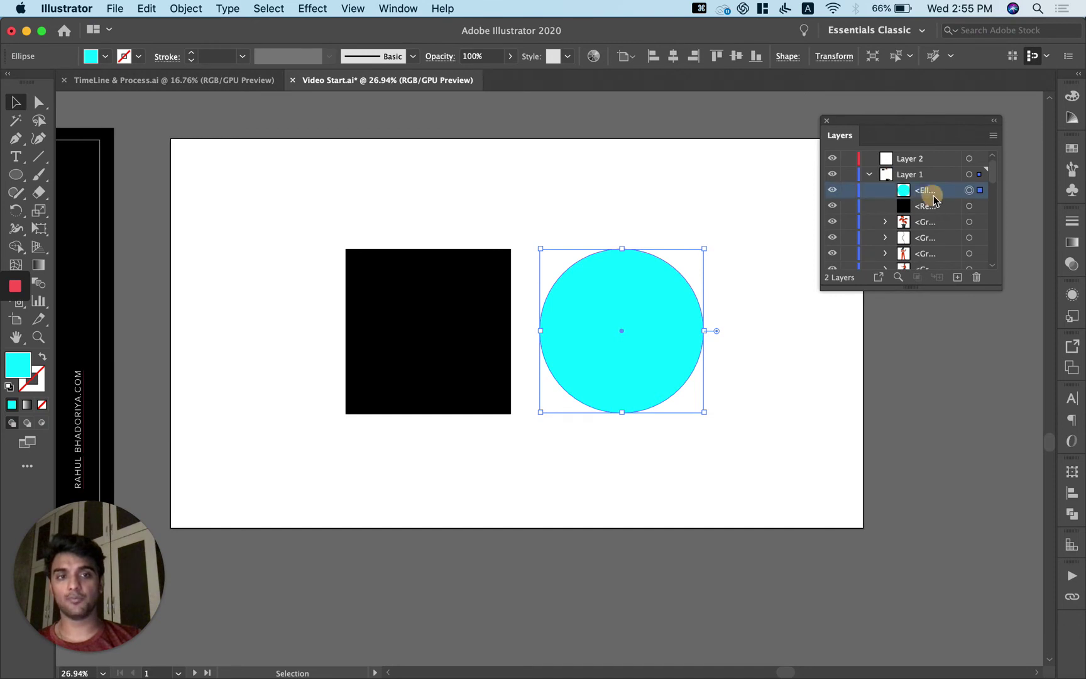
left_click(926, 196)
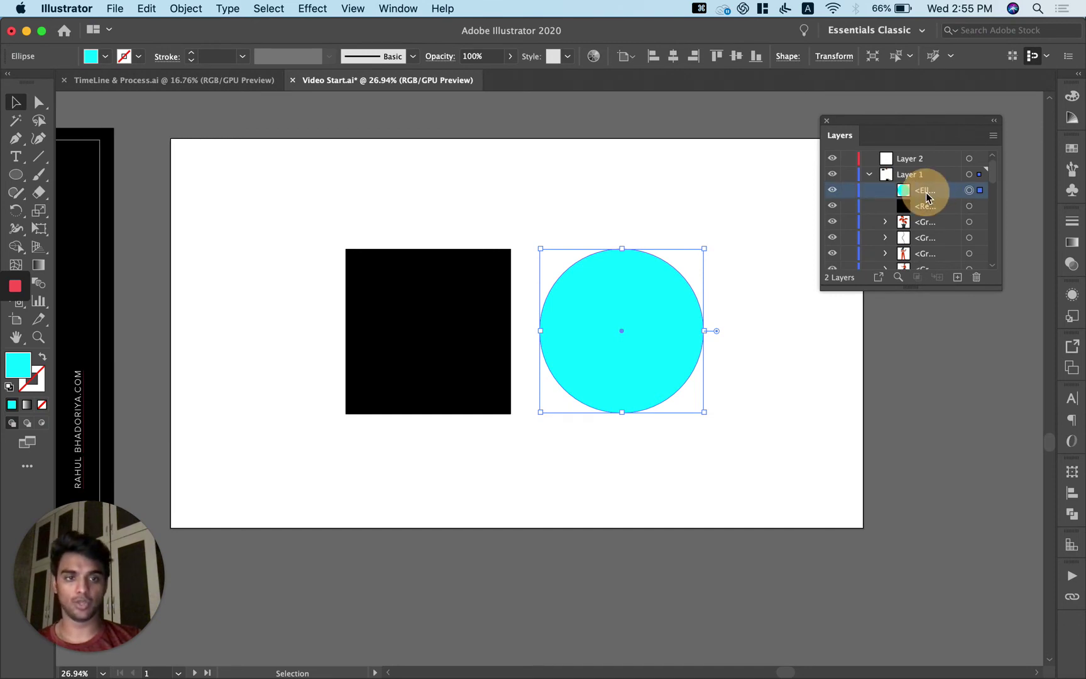
left_click_drag(926, 197, 921, 160)
left_click(872, 175)
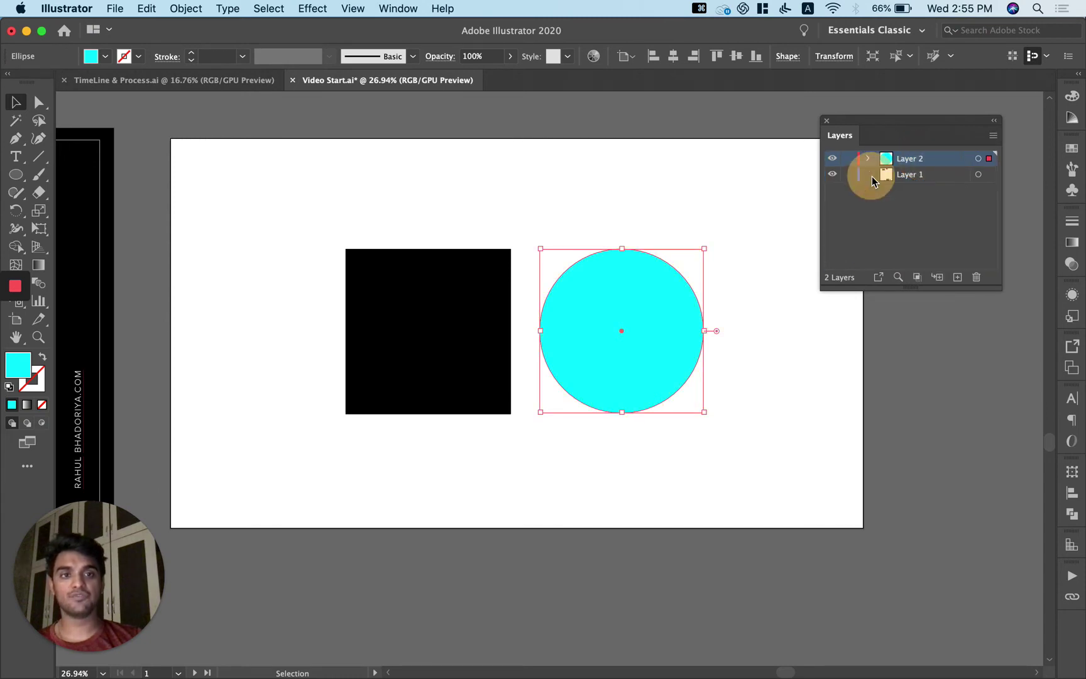
left_click(679, 212)
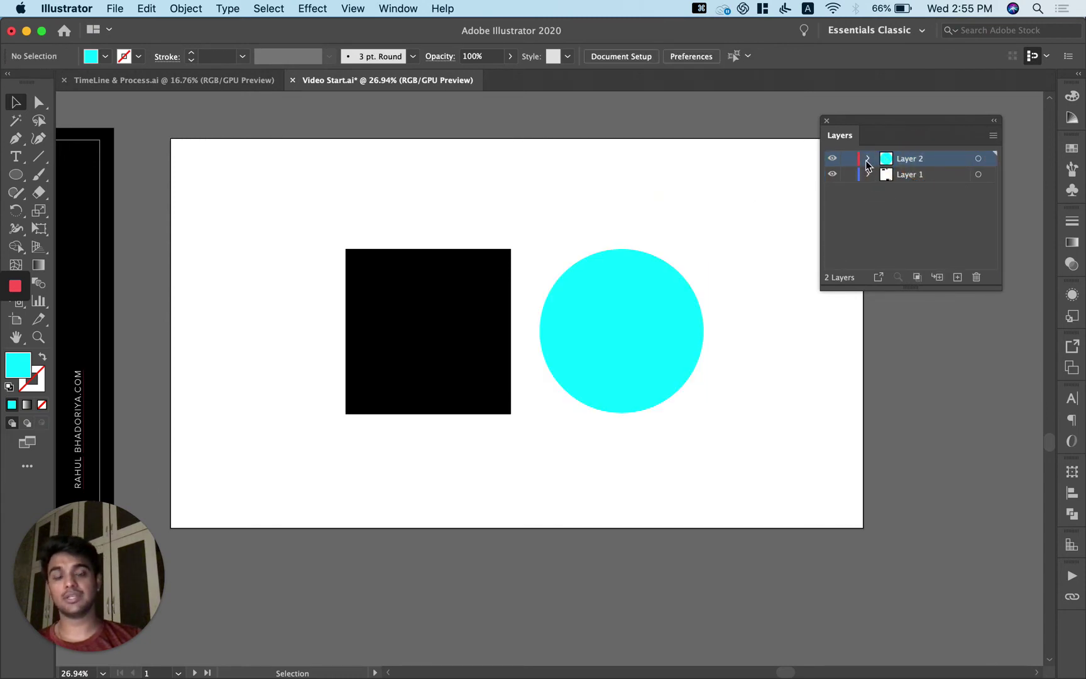
Step: Select the circle and the square in turn to compare the selection outline colours of their layers
left_click(655, 327)
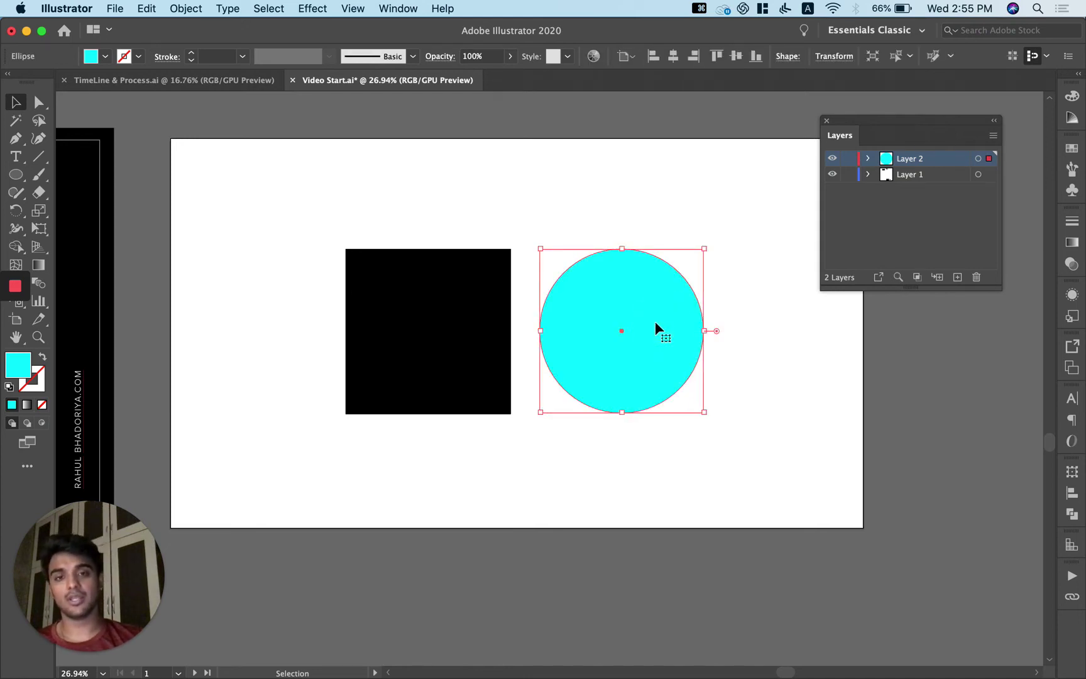
left_click(687, 190)
left_click(469, 309)
left_click(575, 327)
left_click(632, 194)
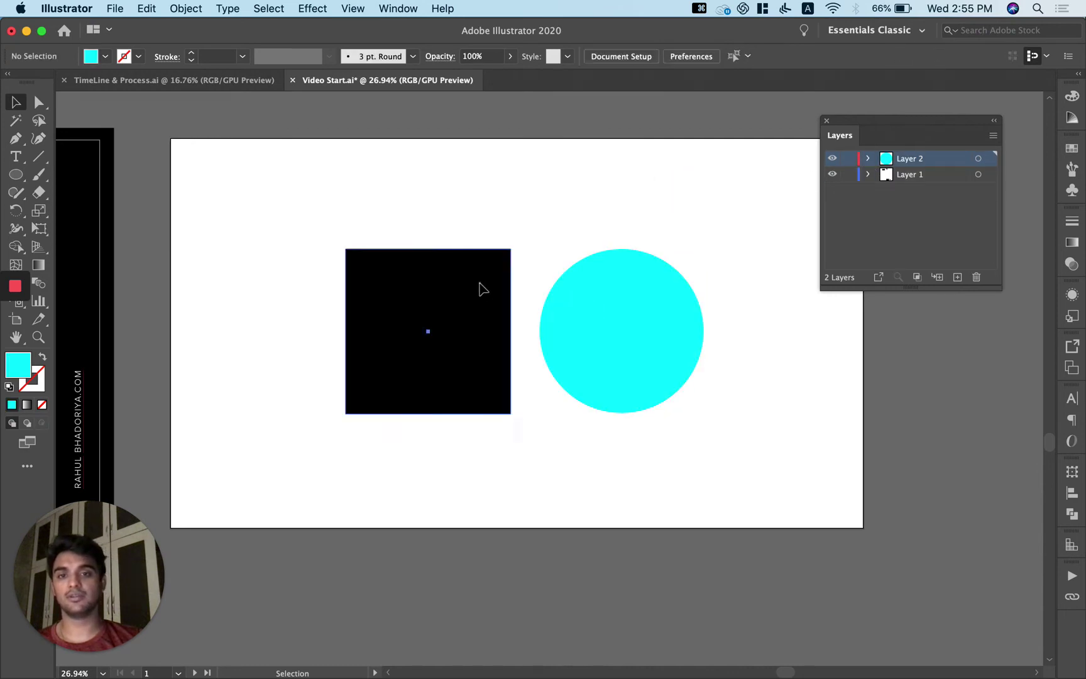
left_click(483, 286)
left_click(619, 203)
left_click(620, 273)
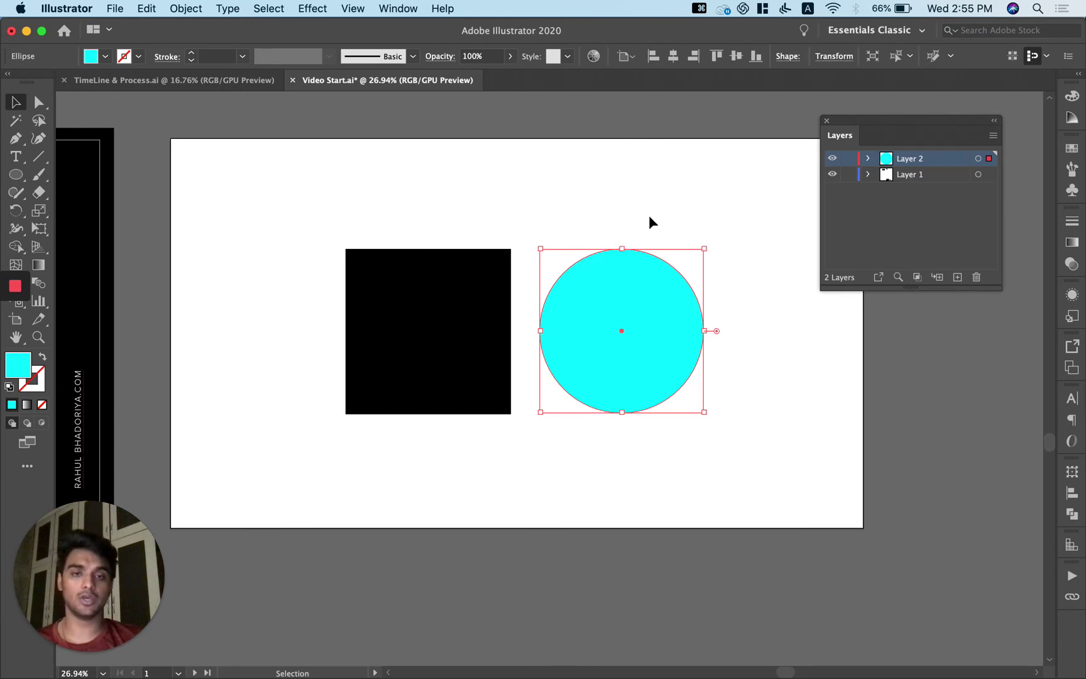
left_click(623, 167)
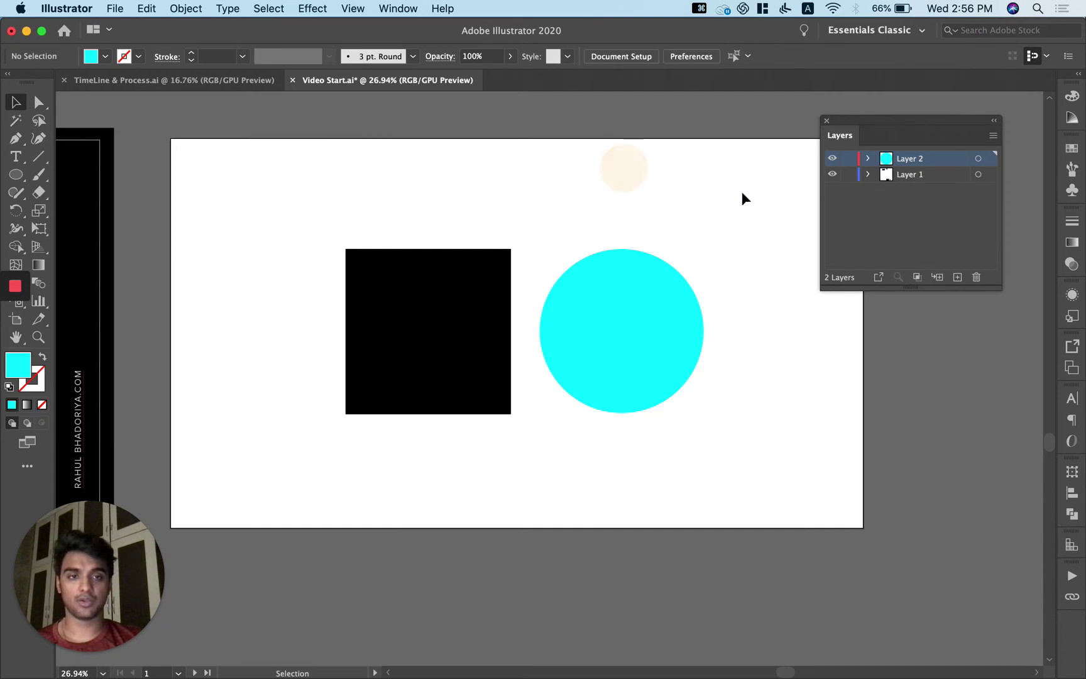
Step: Create a three-sided polygon with a 50 px radius above the gap between the square and the circle
left_click_drag(15, 174, 81, 228)
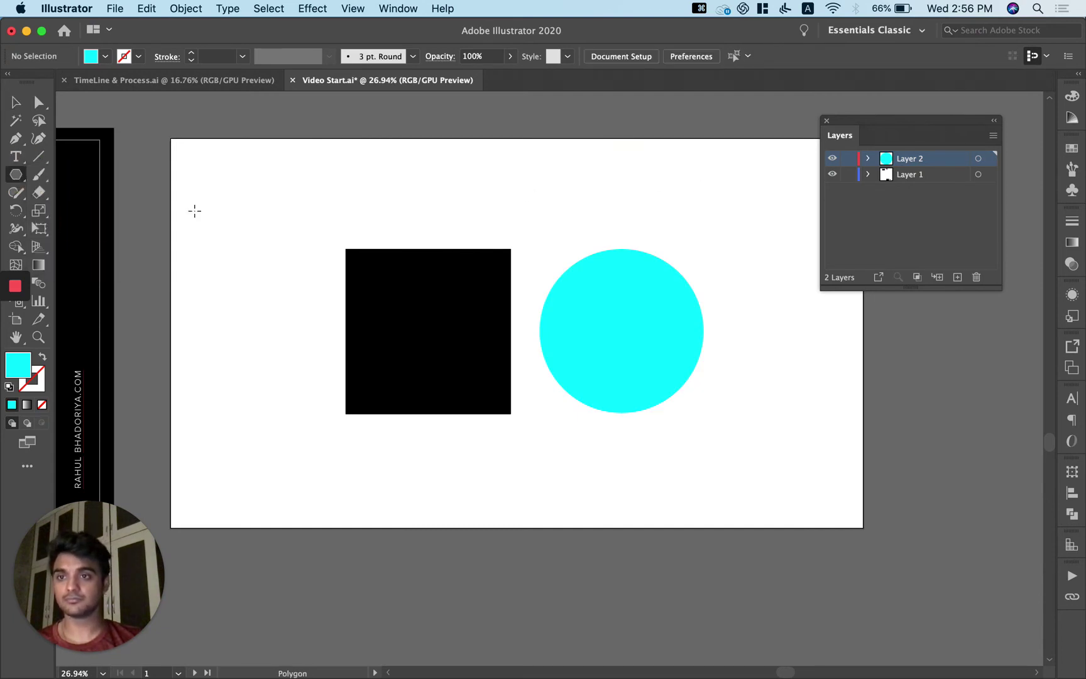
left_click(547, 213)
type("3")
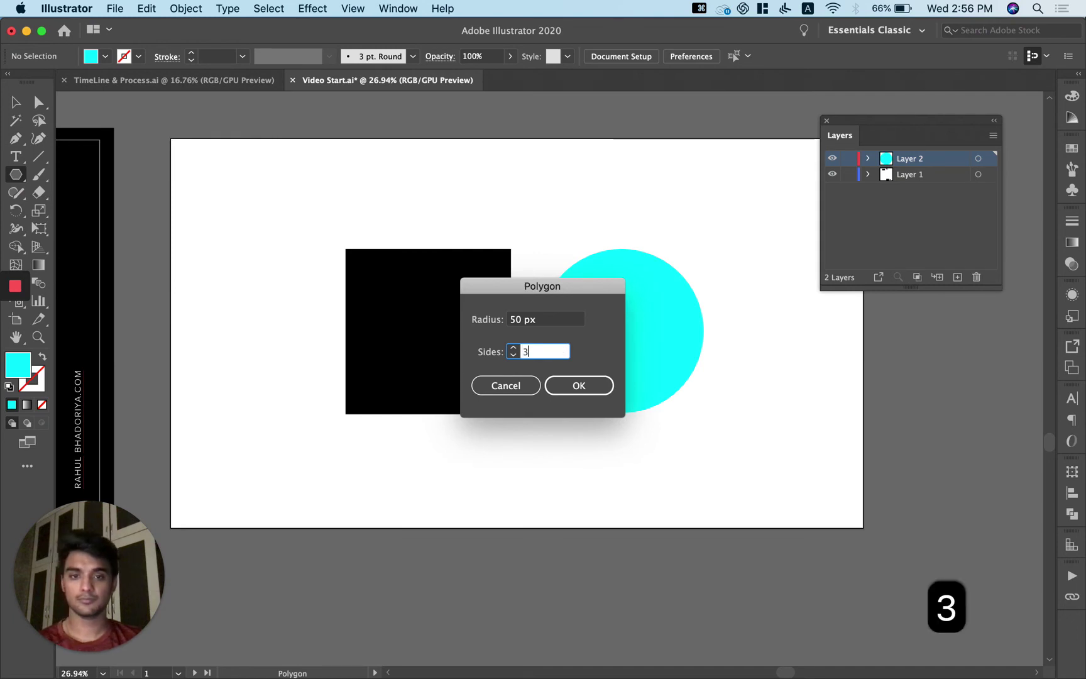
left_click(577, 388)
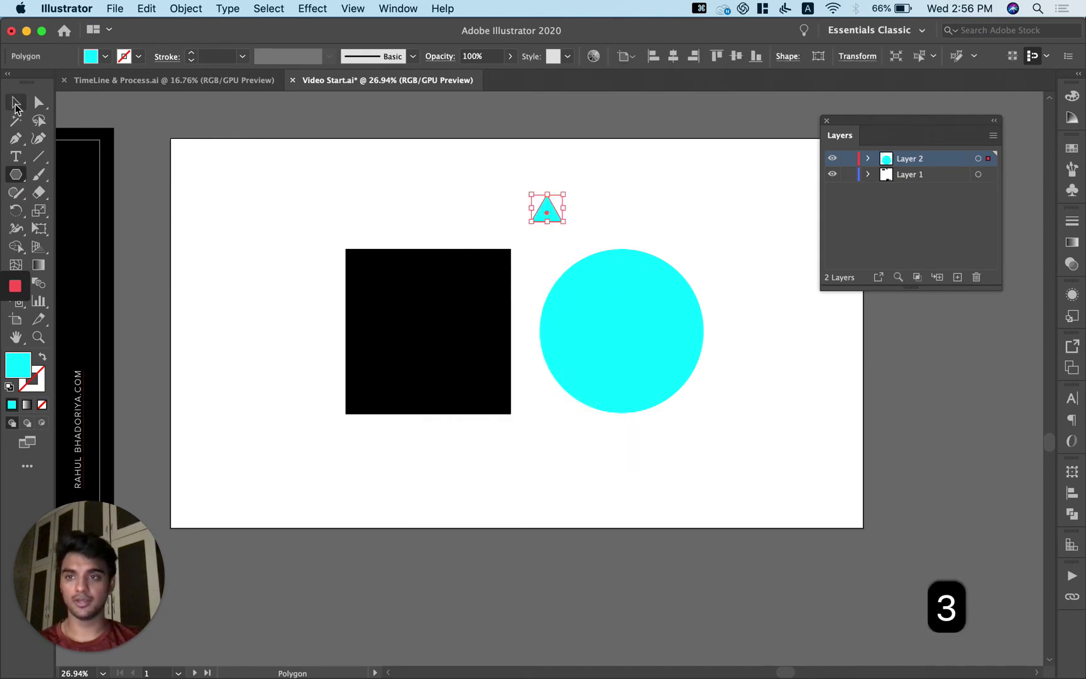
left_click(16, 102)
Step: Enlarge the triangle to slightly more than the circle's size and place it beside the circle, opposite the square
left_click(567, 220)
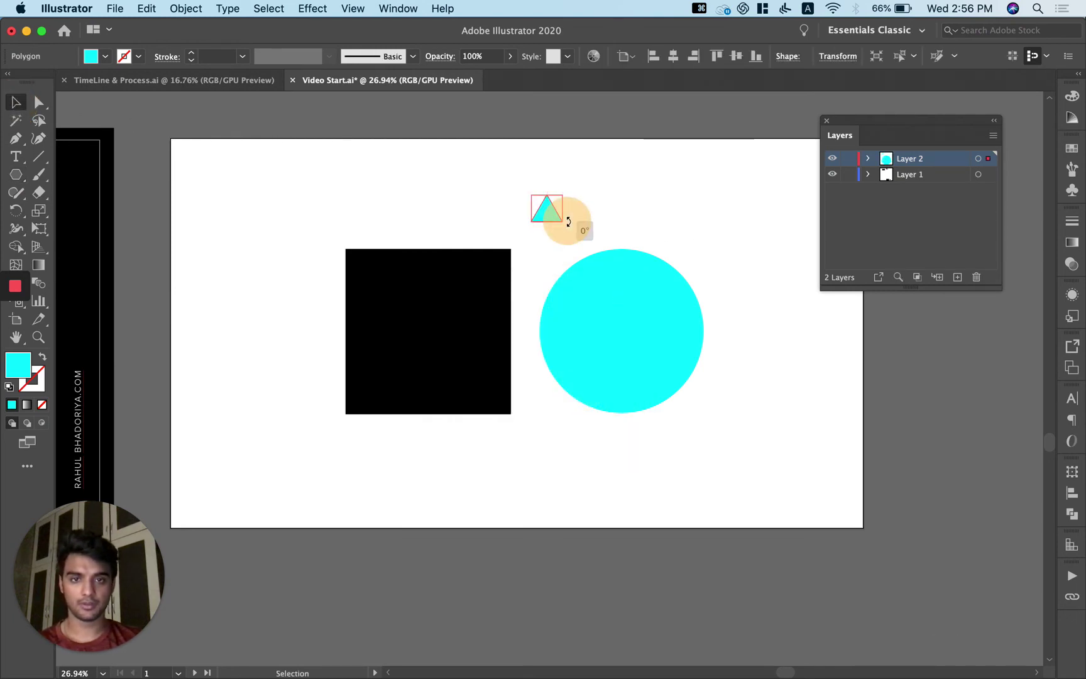
left_click_drag(564, 222, 737, 388)
left_click_drag(665, 328, 794, 345)
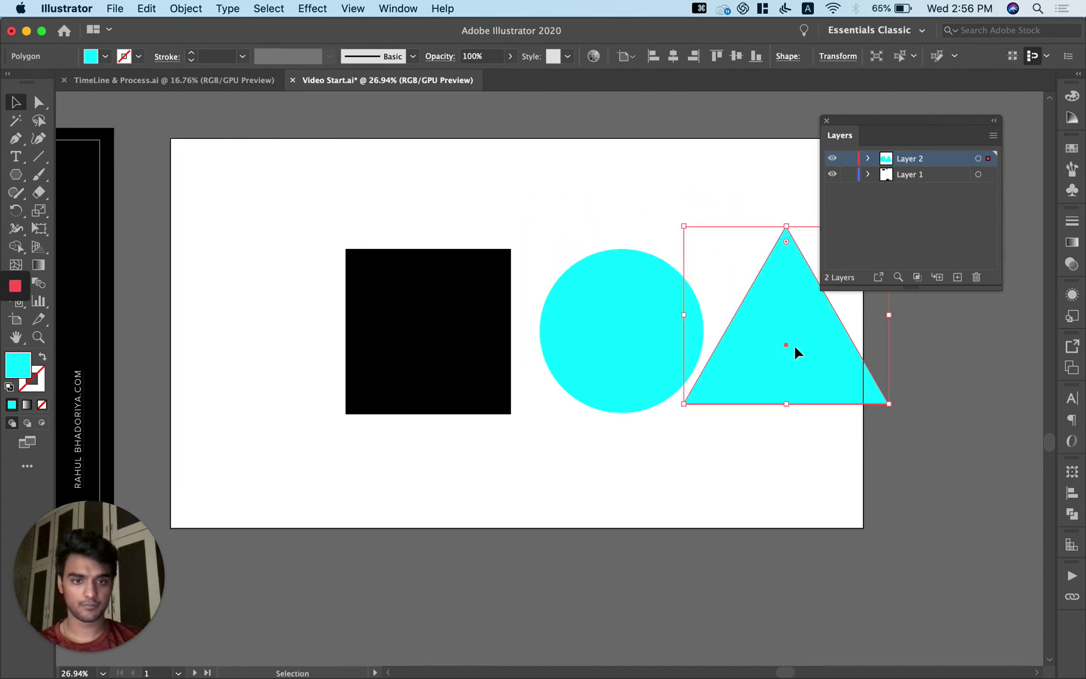
Step: Shift the square, circle and triangle so they sit in a row across the artboard, and select the triangle
left_click_drag(311, 340, 704, 377)
left_click(705, 476)
left_click_drag(265, 166, 724, 386)
left_click(705, 503)
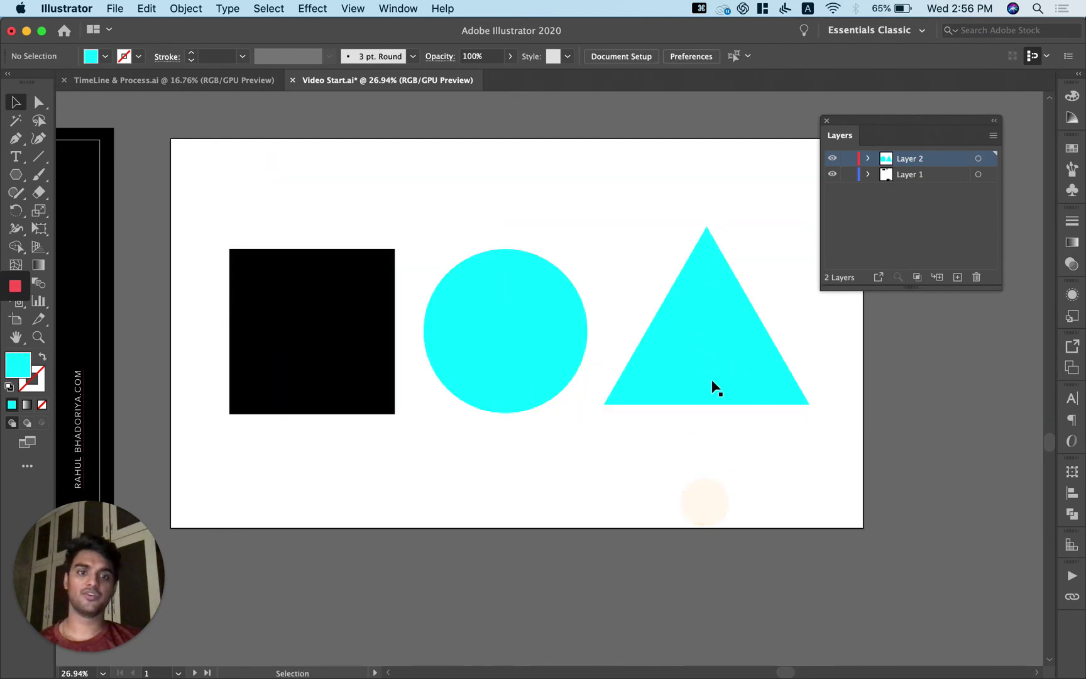
left_click(713, 383)
key("super+shift+a")
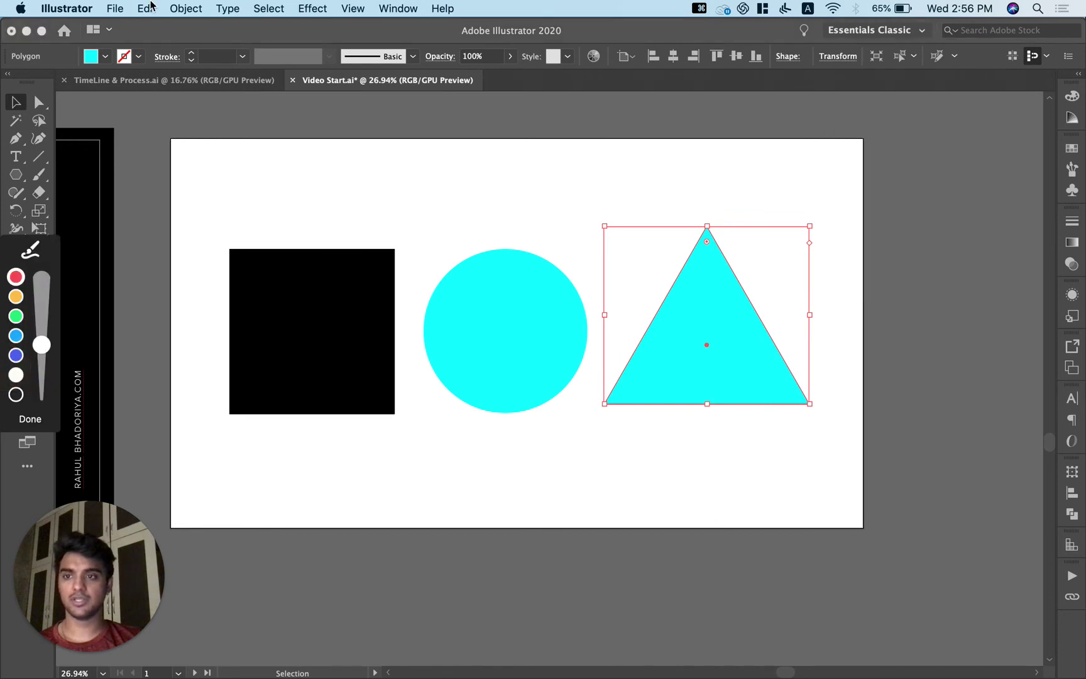
left_click(144, 175)
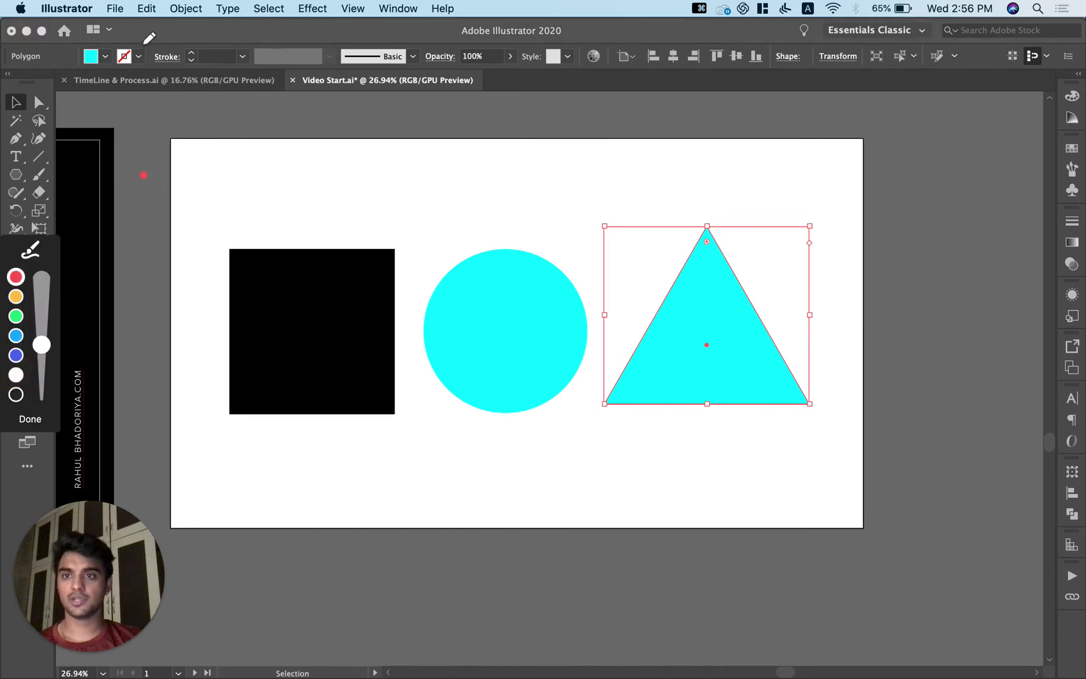
left_click(26, 425)
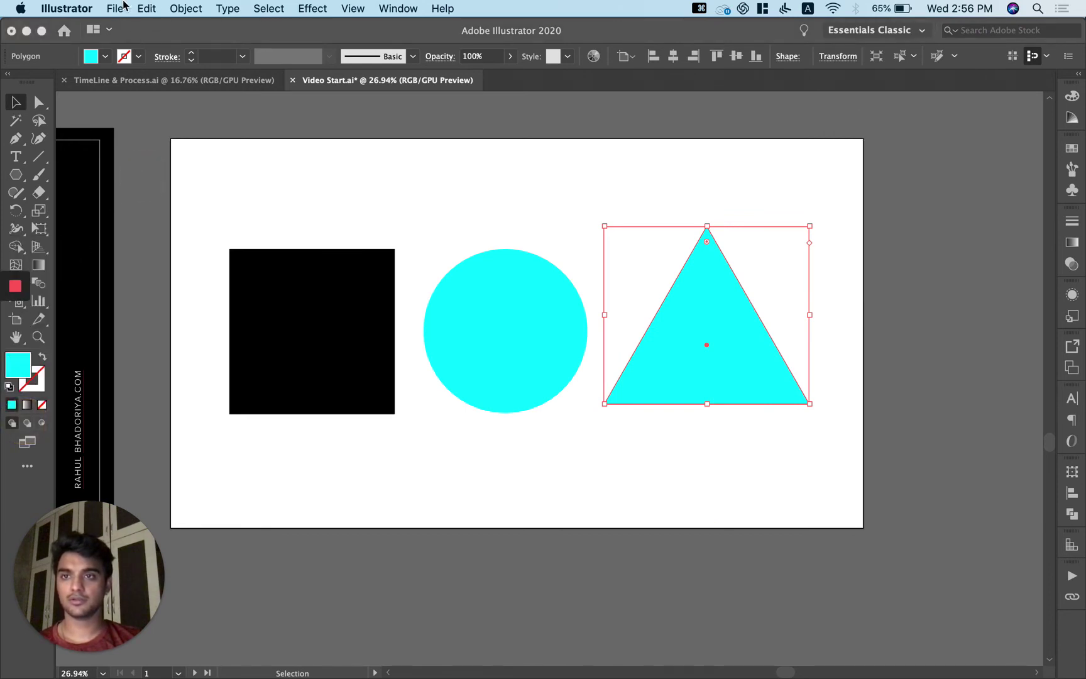
Step: Fill the selected triangle with a dark blue swatch and deselect it
left_click(118, 58)
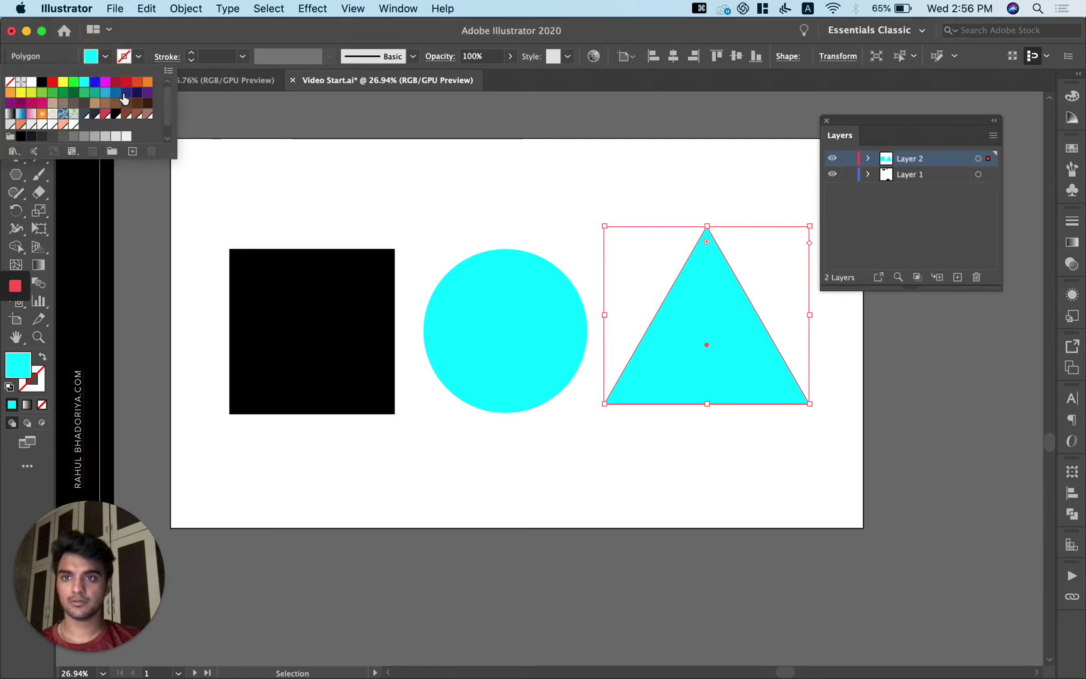
left_click(123, 95)
left_click(376, 216)
left_click(451, 208)
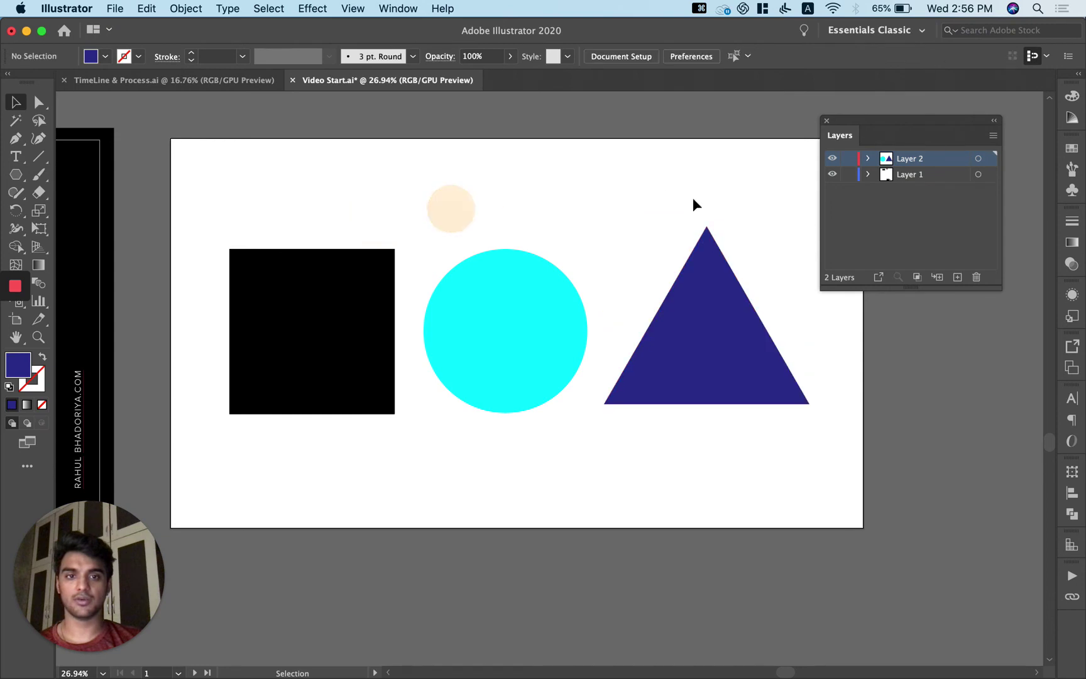
Step: Add a third layer at the top of the list and move the triangle from Layer 2 into it
left_click(960, 280)
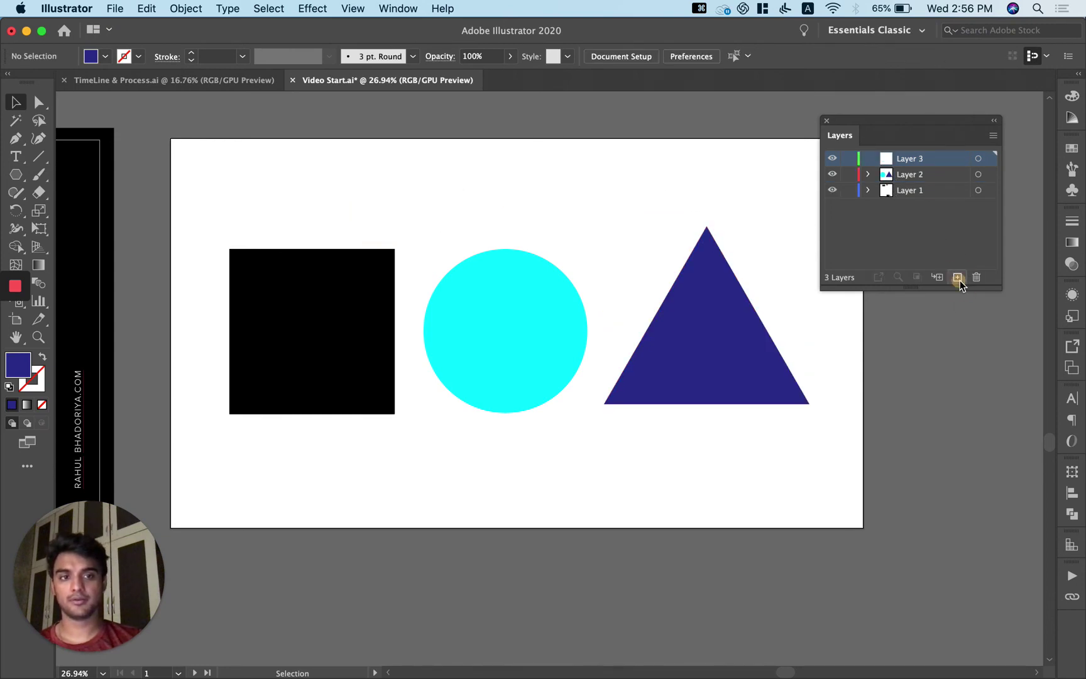
left_click(869, 179)
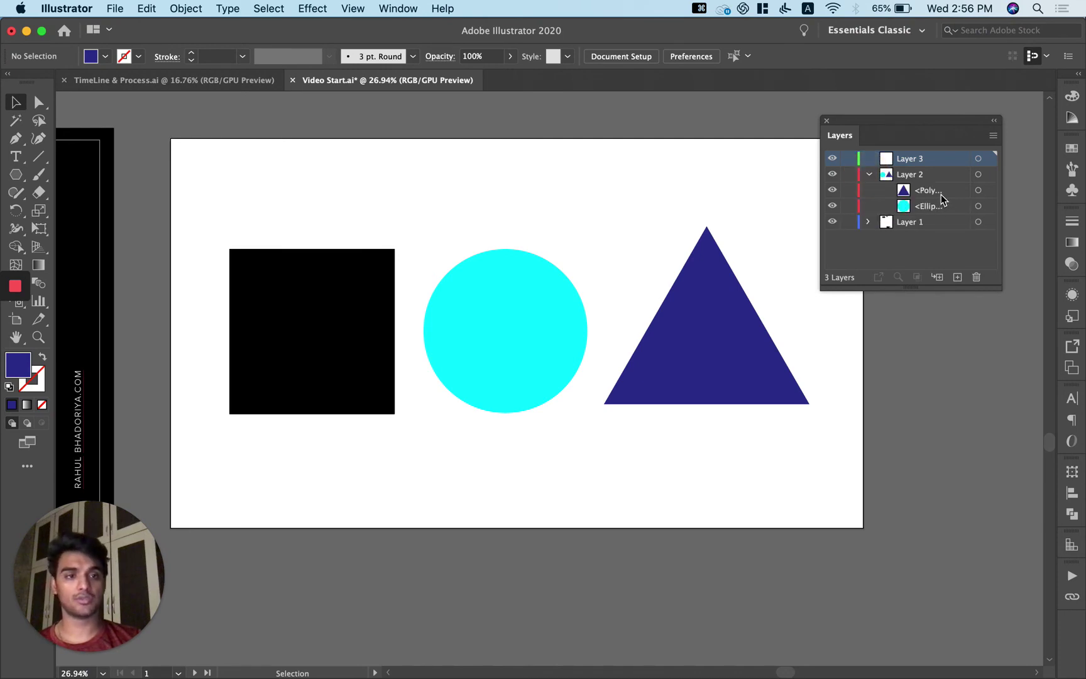
left_click(914, 196)
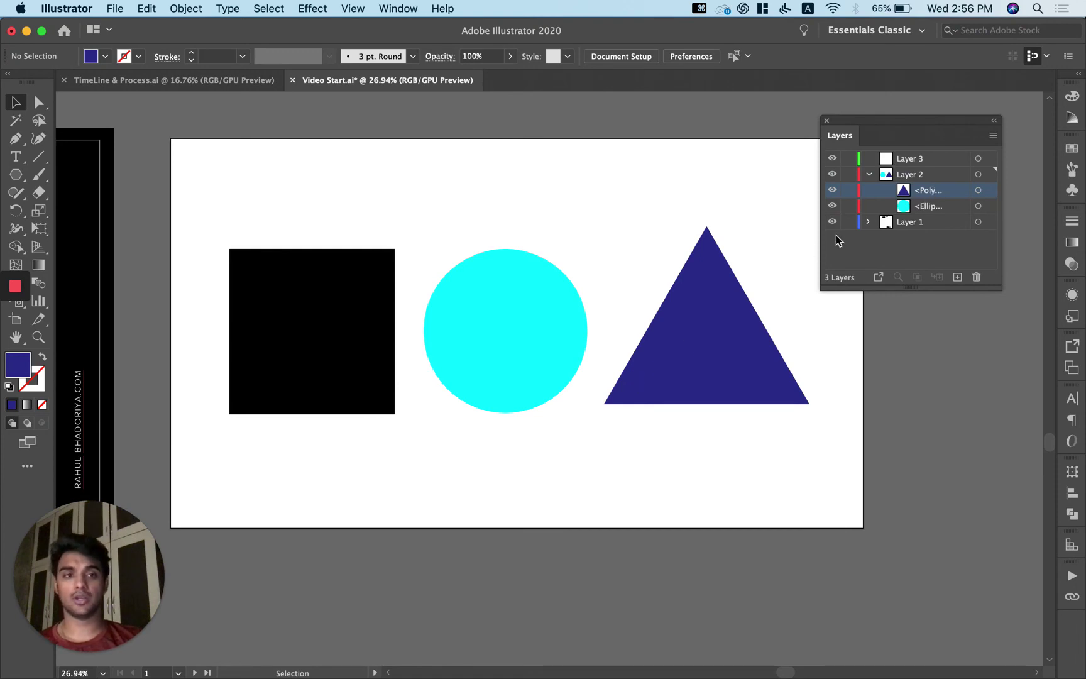
left_click(918, 160)
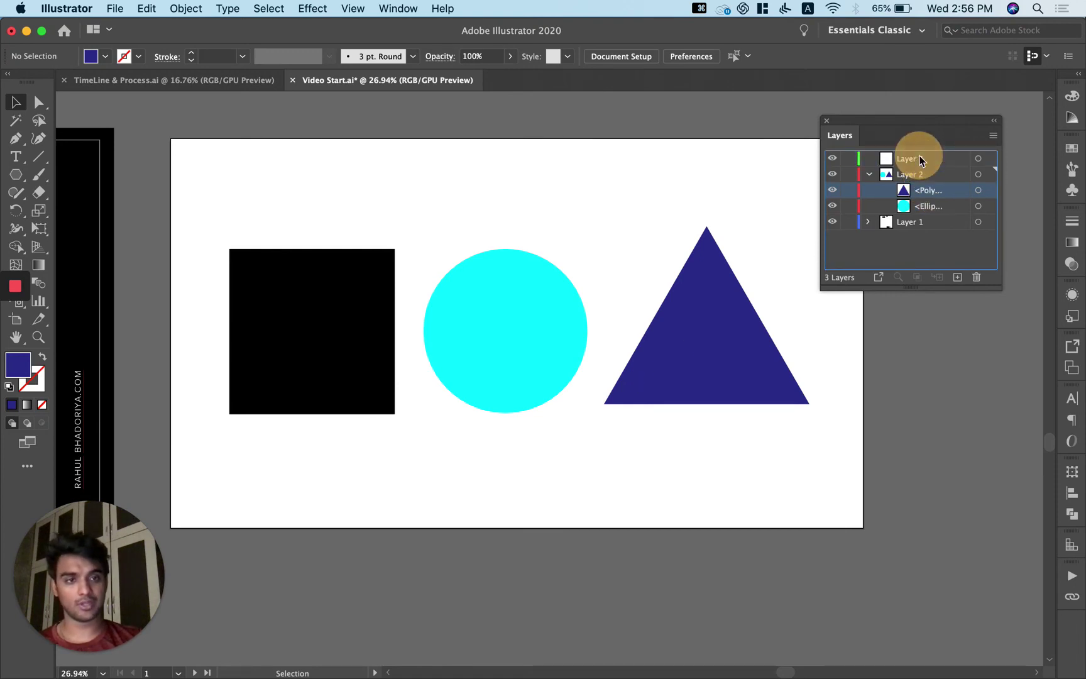
left_click_drag(919, 161, 919, 159)
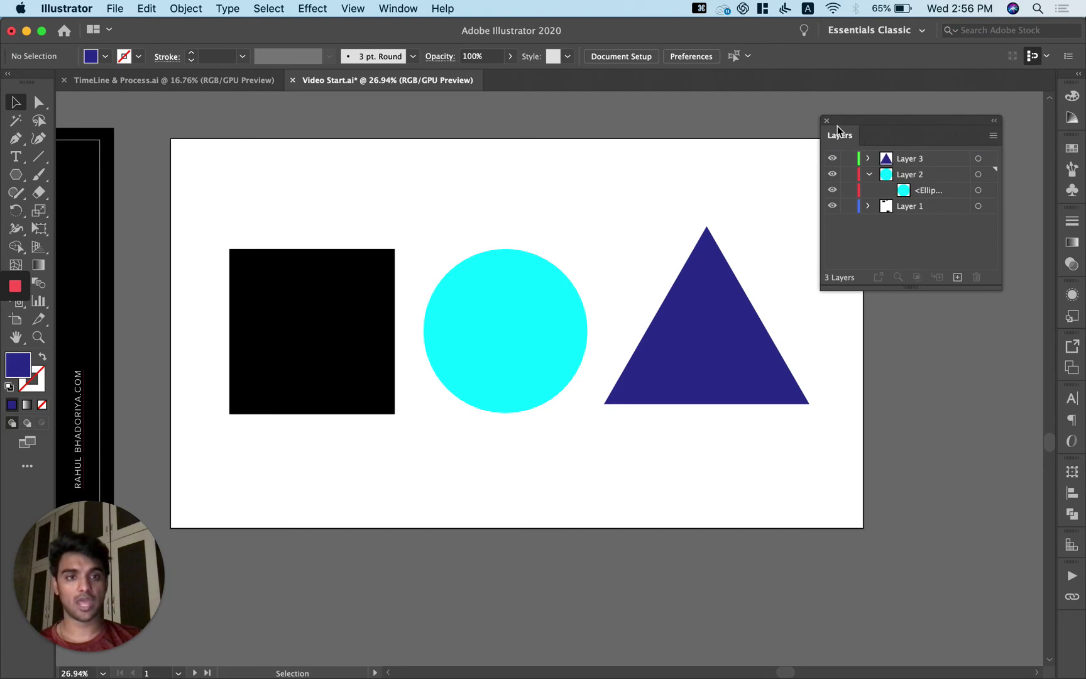
Step: Move the floating Layers window off the artboard and collapse Layer 2
left_click_drag(831, 129, 876, 175)
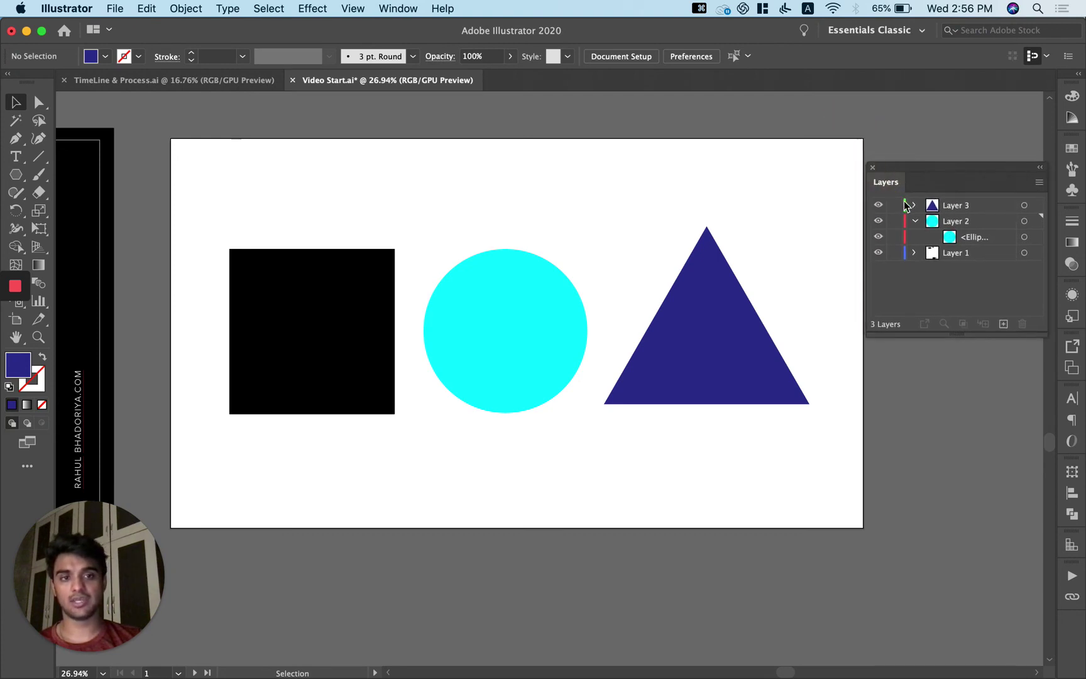
left_click(915, 221)
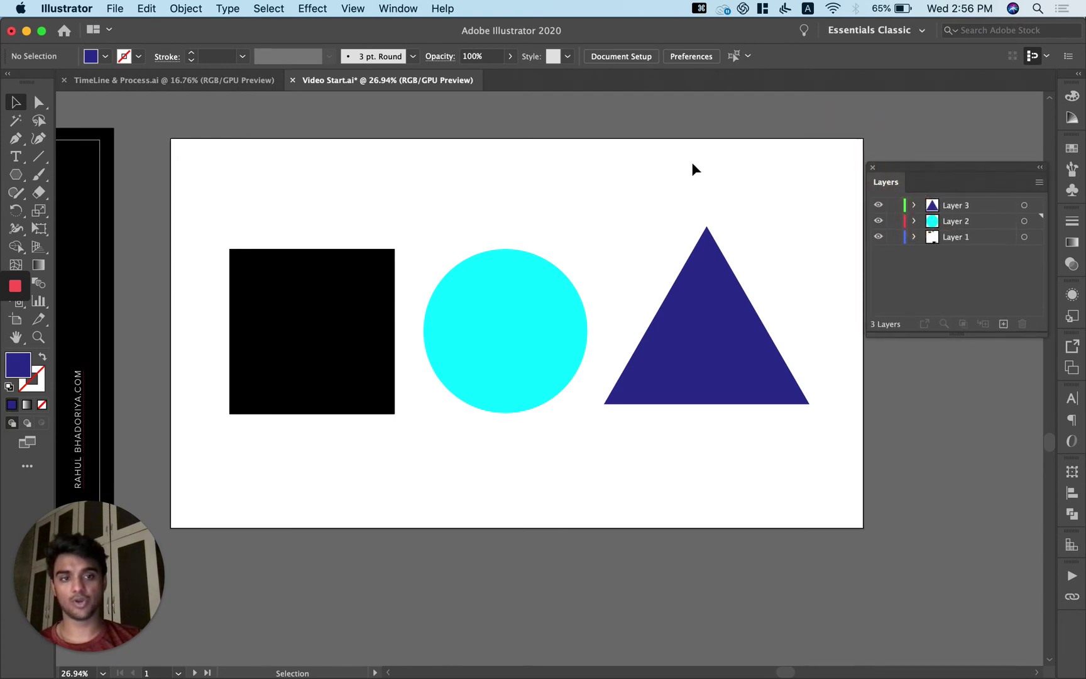
Step: Select the square, circle and triangle one by one to examine which layer each belongs to
left_click(293, 331)
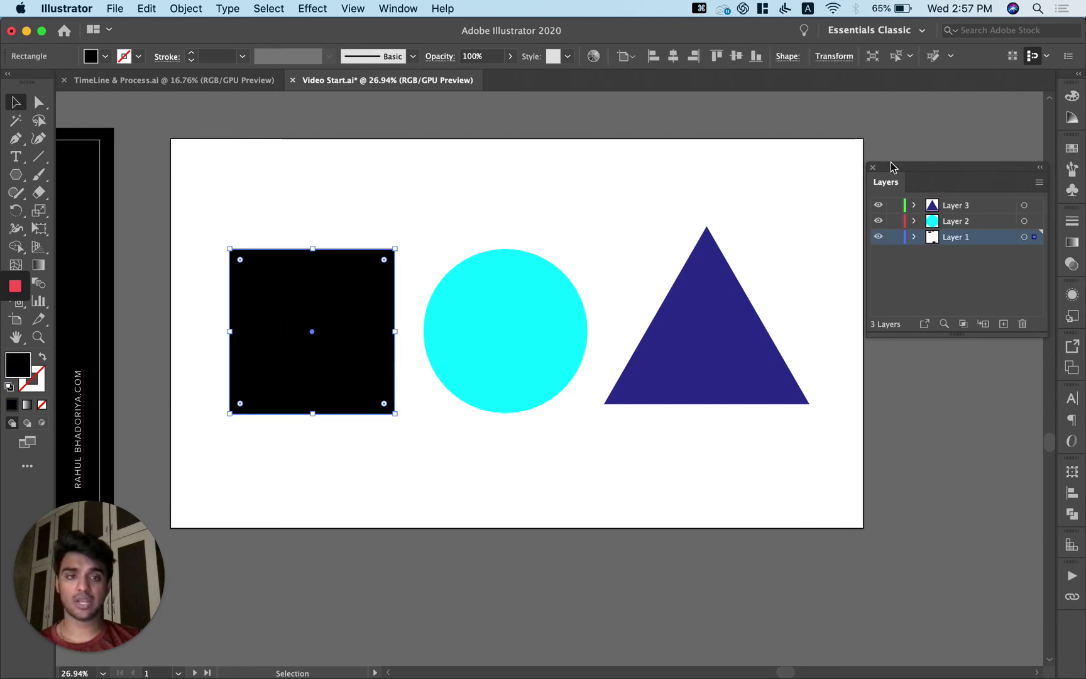
left_click(533, 223)
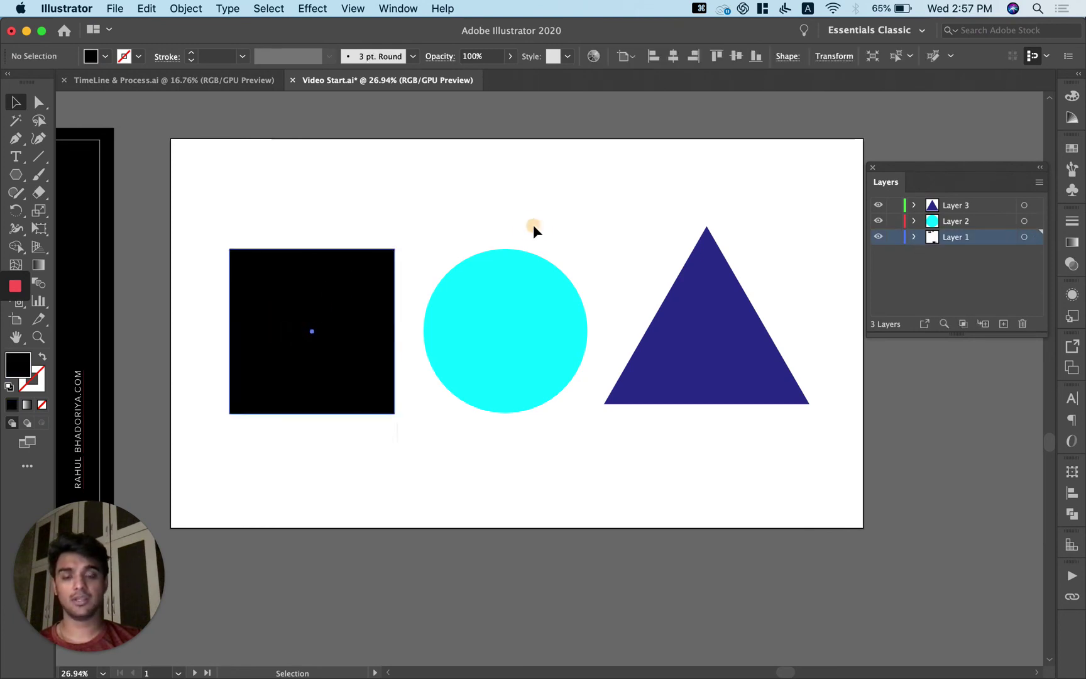
left_click(489, 318)
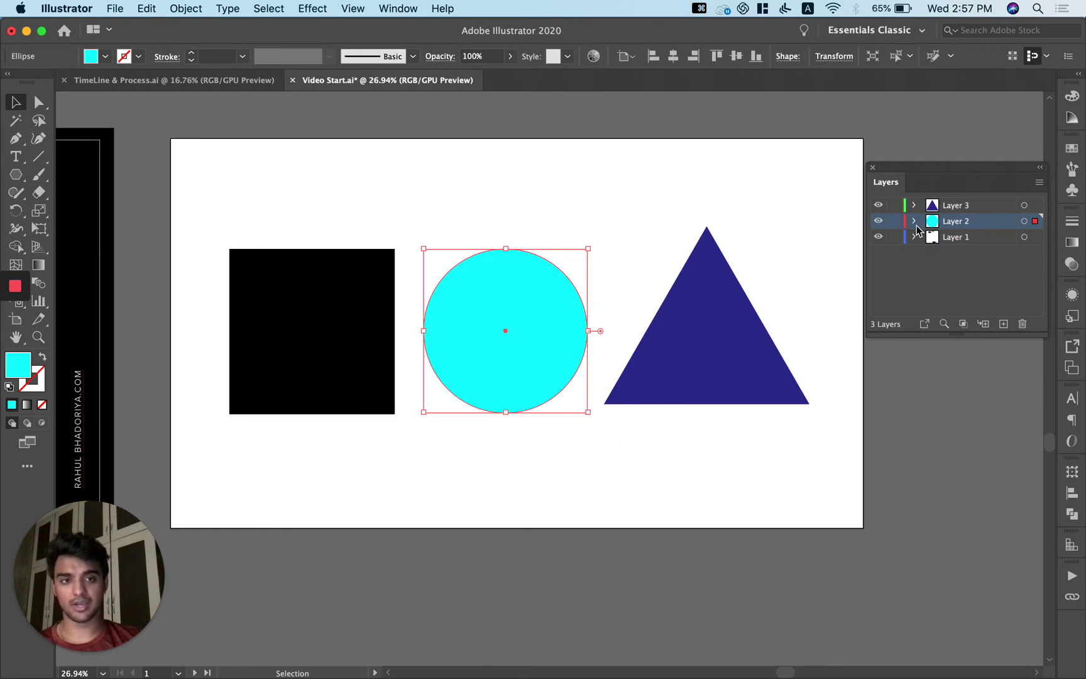
left_click(742, 356)
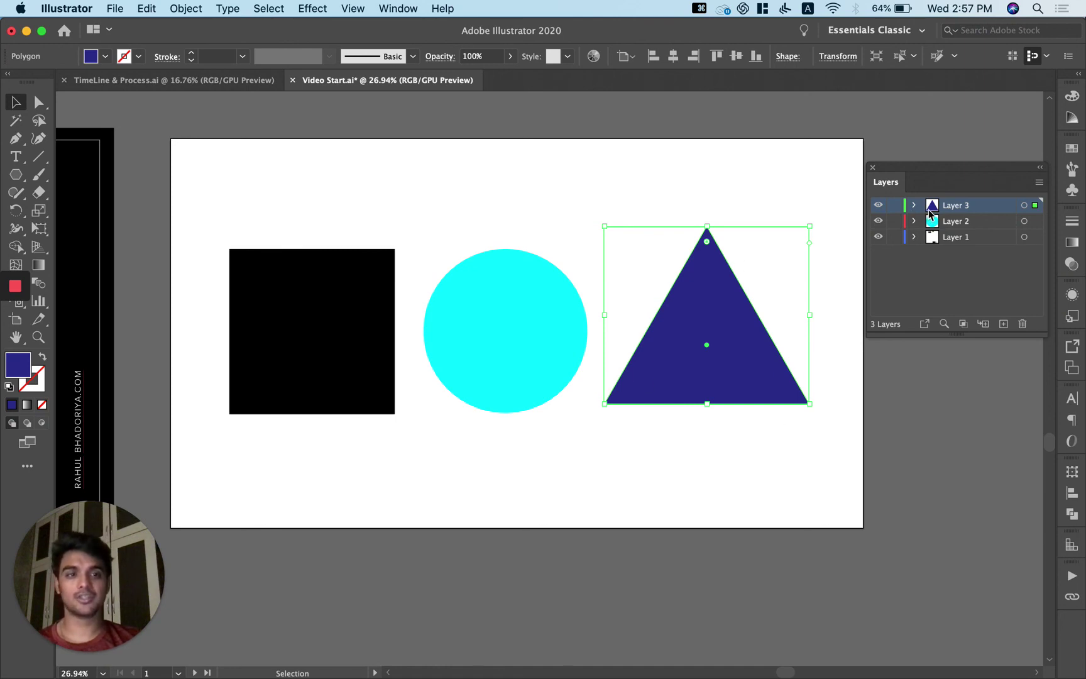
left_click(572, 240)
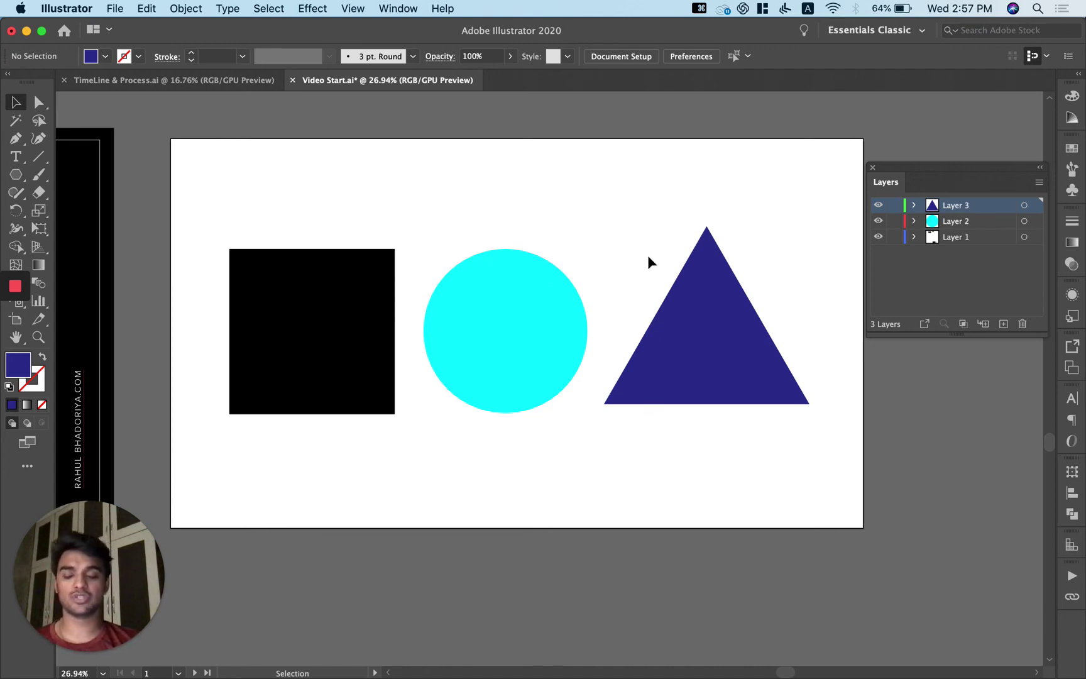
Step: Create a 458 px by 458 px square on Layer 3, overlapping the white artboard's left edge
left_click(16, 174)
left_click(82, 172)
left_click(82, 172)
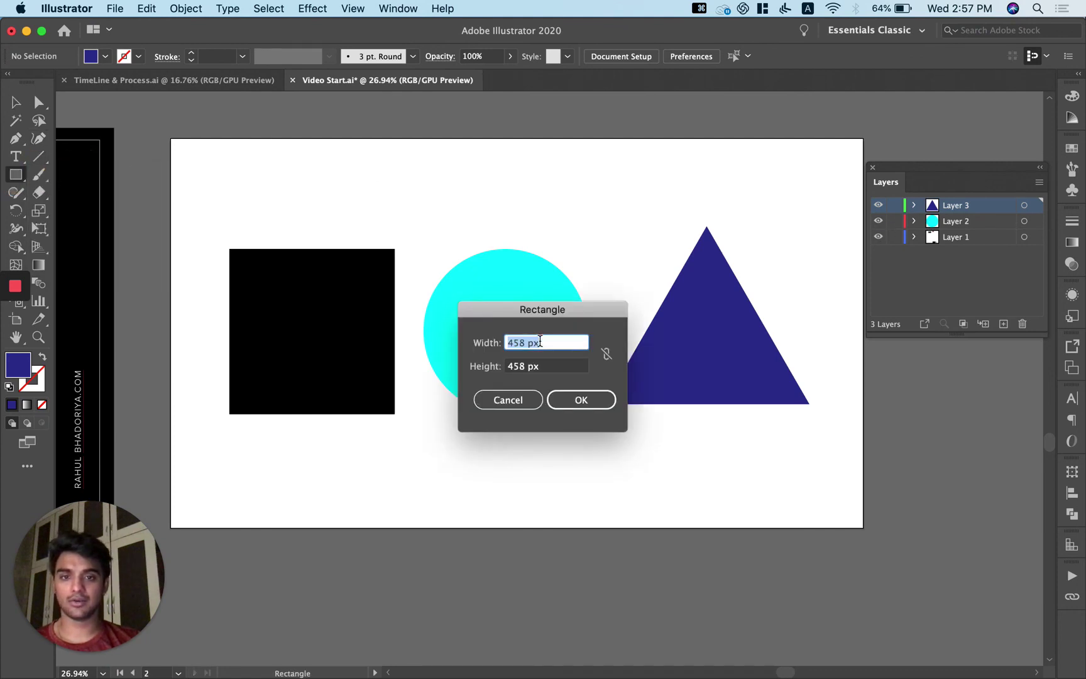
left_click(587, 404)
left_click(15, 102)
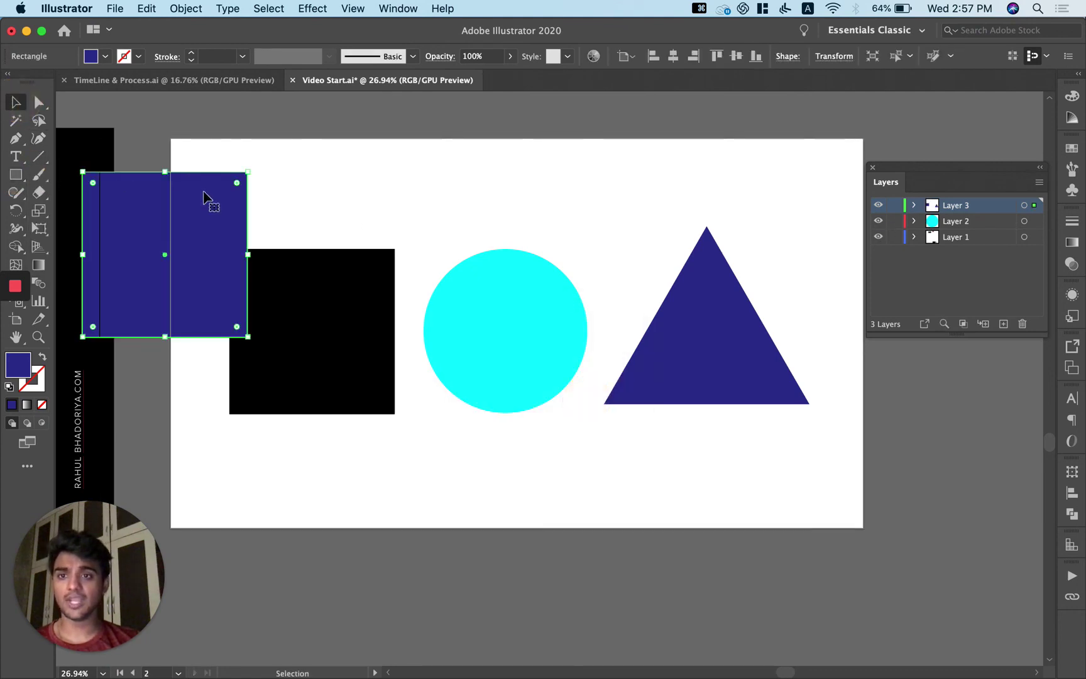
Step: Move the new blue square over the cyan circle, transfer it from Layer 3 to Layer 1, and deselect it
left_click_drag(208, 198, 563, 220)
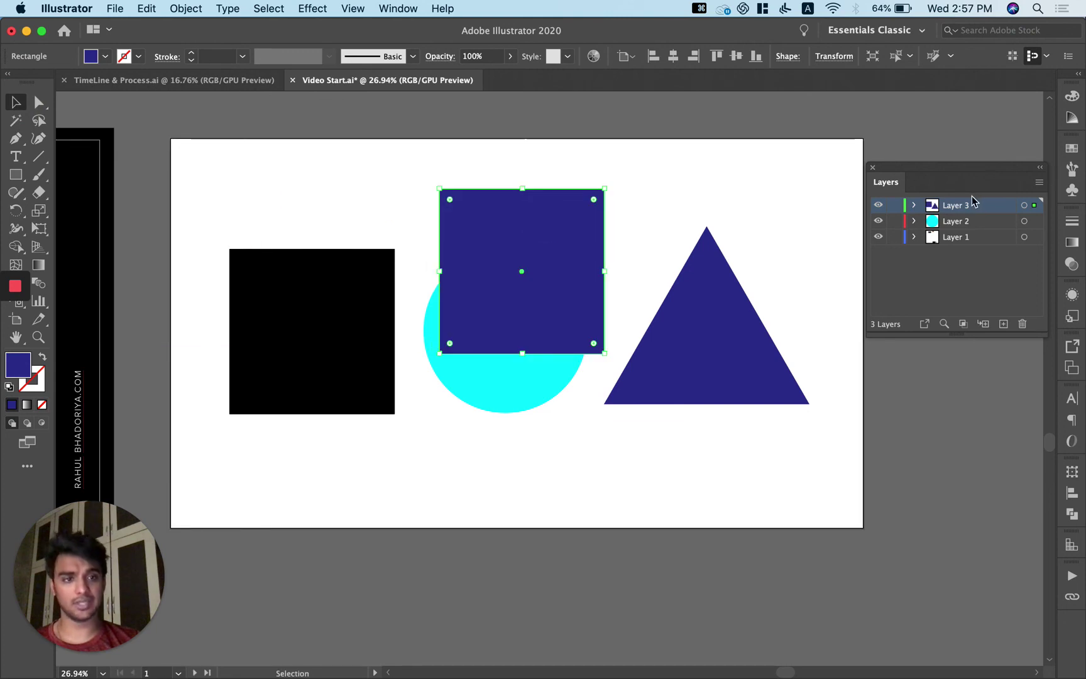
left_click(914, 204)
left_click_drag(964, 223, 962, 271)
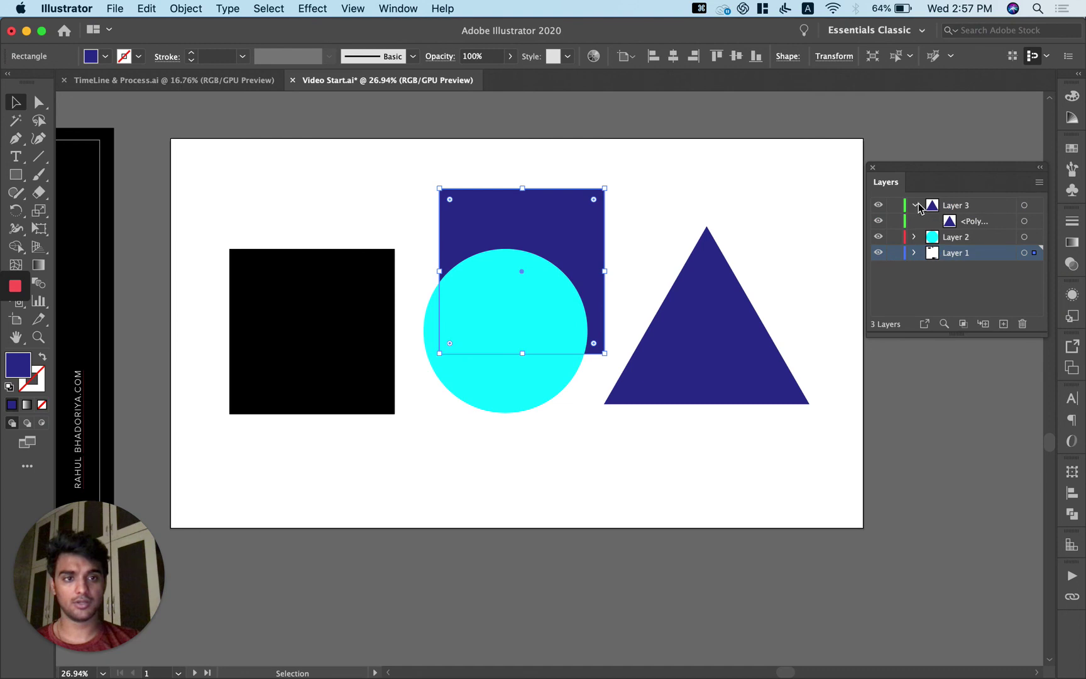
left_click(915, 205)
left_click(747, 205)
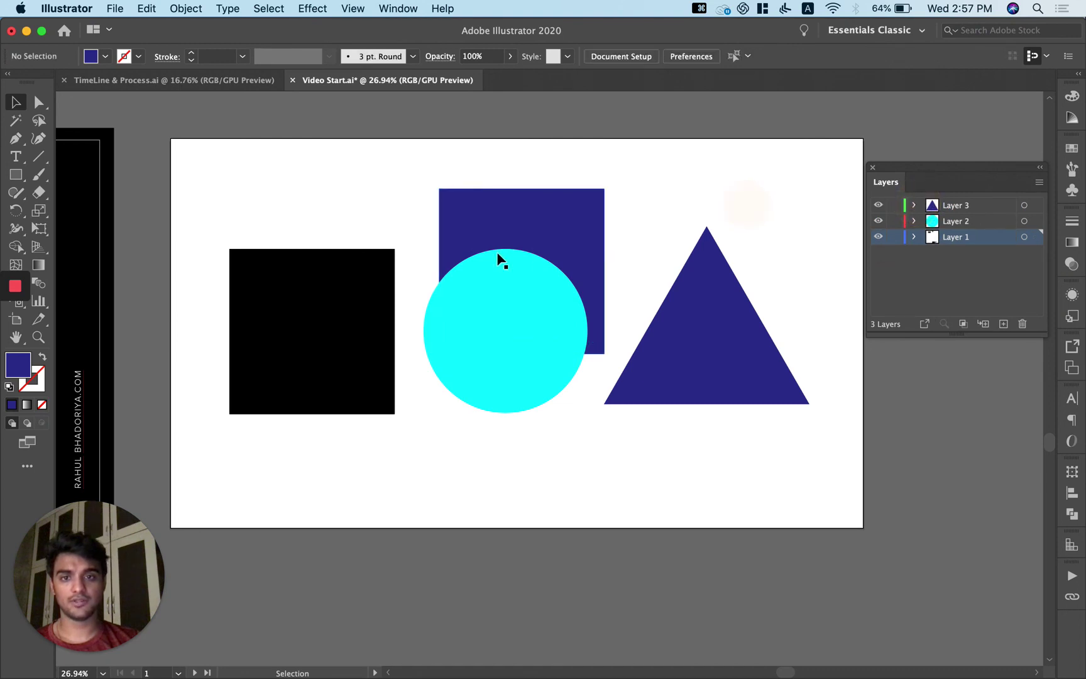
Step: Reposition the blue square between the black square and the cyan circle so that it overlaps both shapes
left_click(517, 225)
left_click_drag(553, 216, 402, 219)
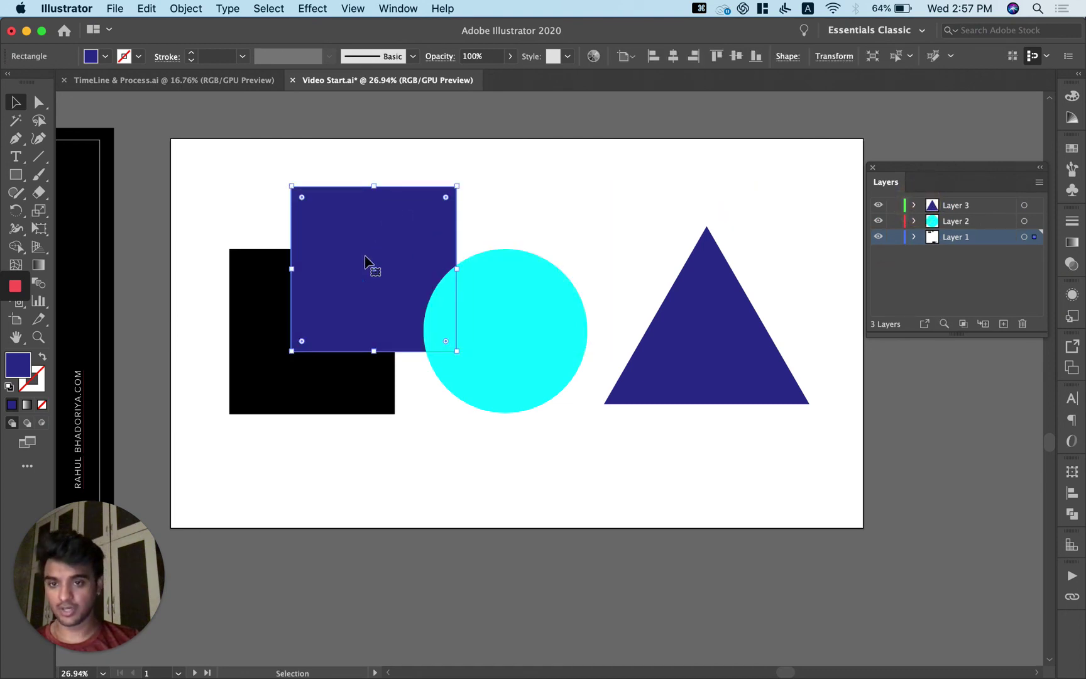
left_click_drag(363, 254, 400, 320)
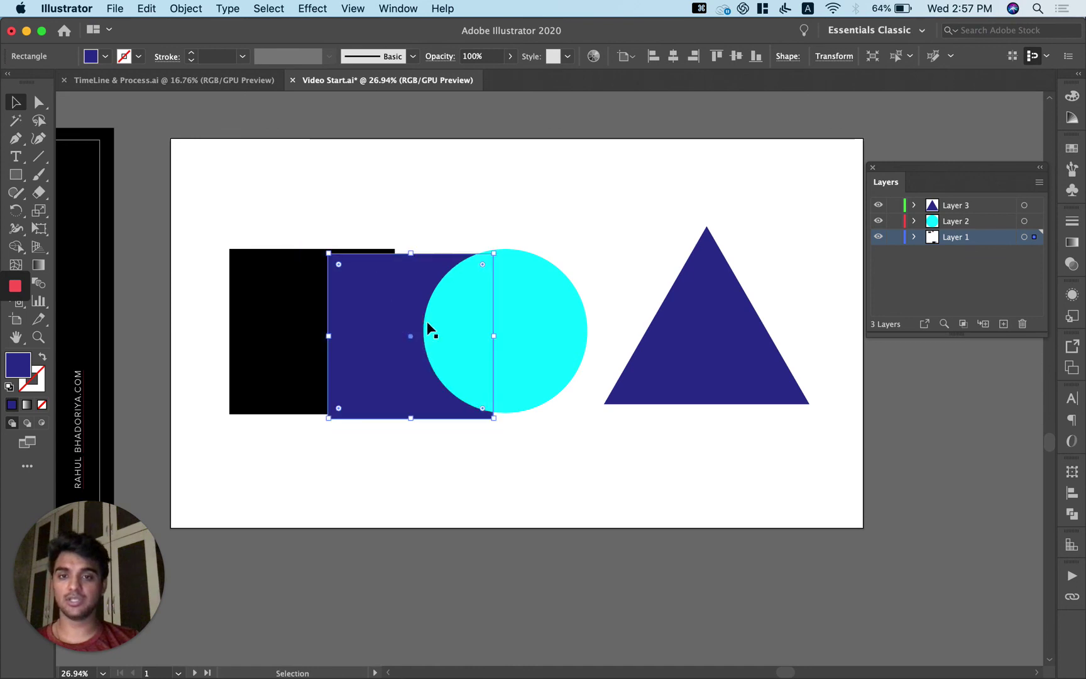
Step: Apply the Bring to Front arrangement to the blue square on Layer 1, then deselect it
right_click(375, 319)
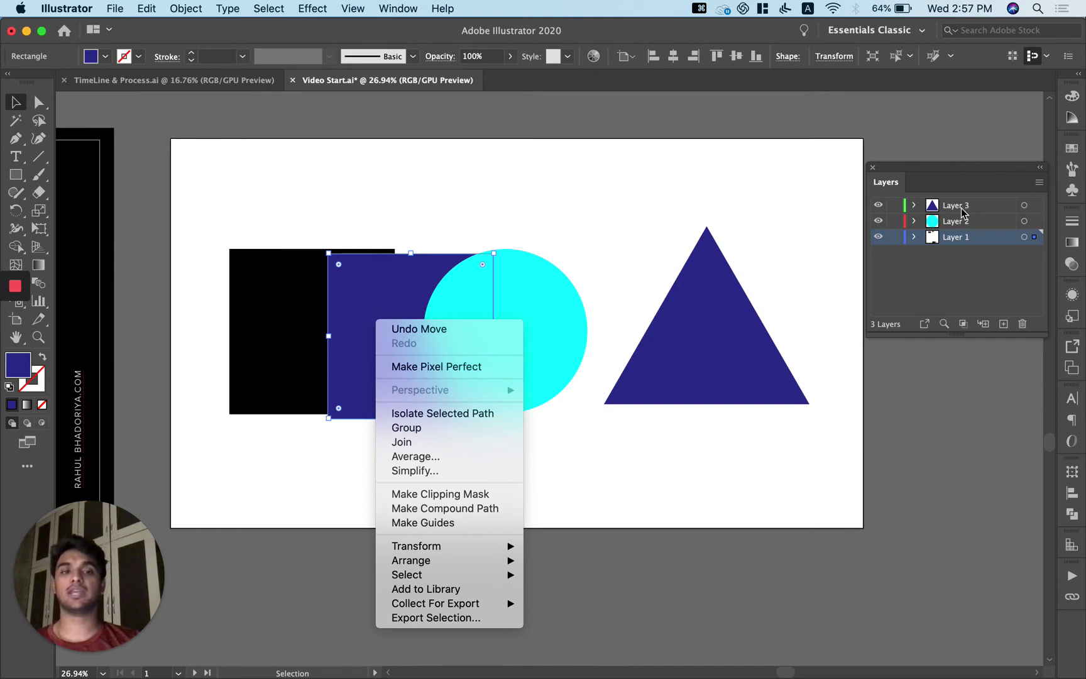
mouse_move(516, 565)
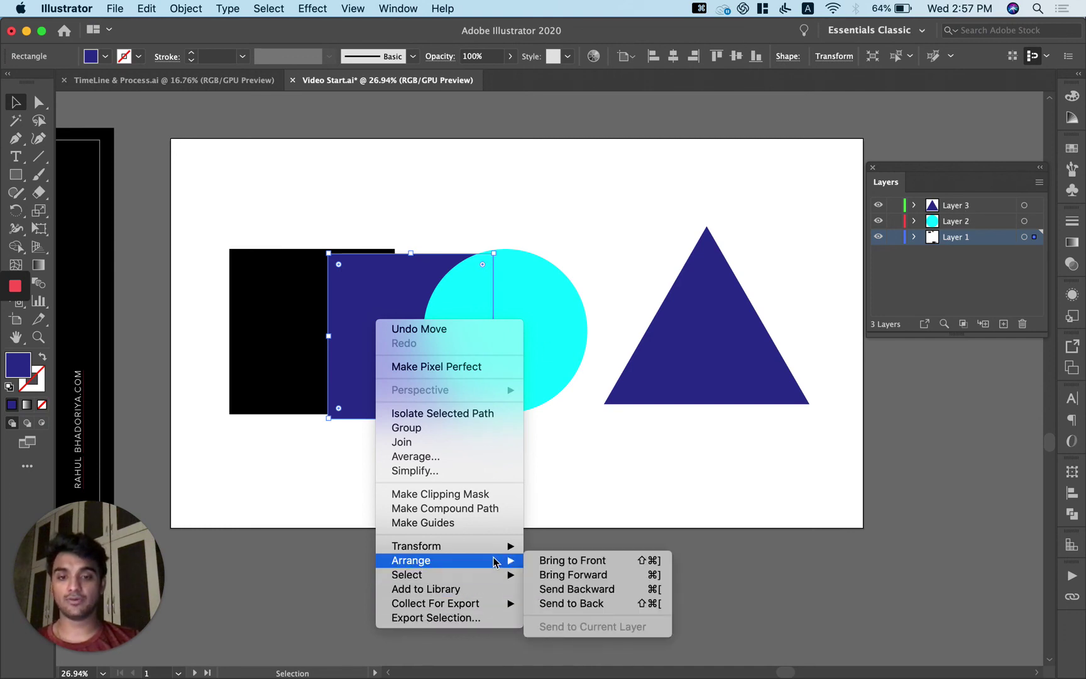
left_click(548, 561)
left_click(558, 495)
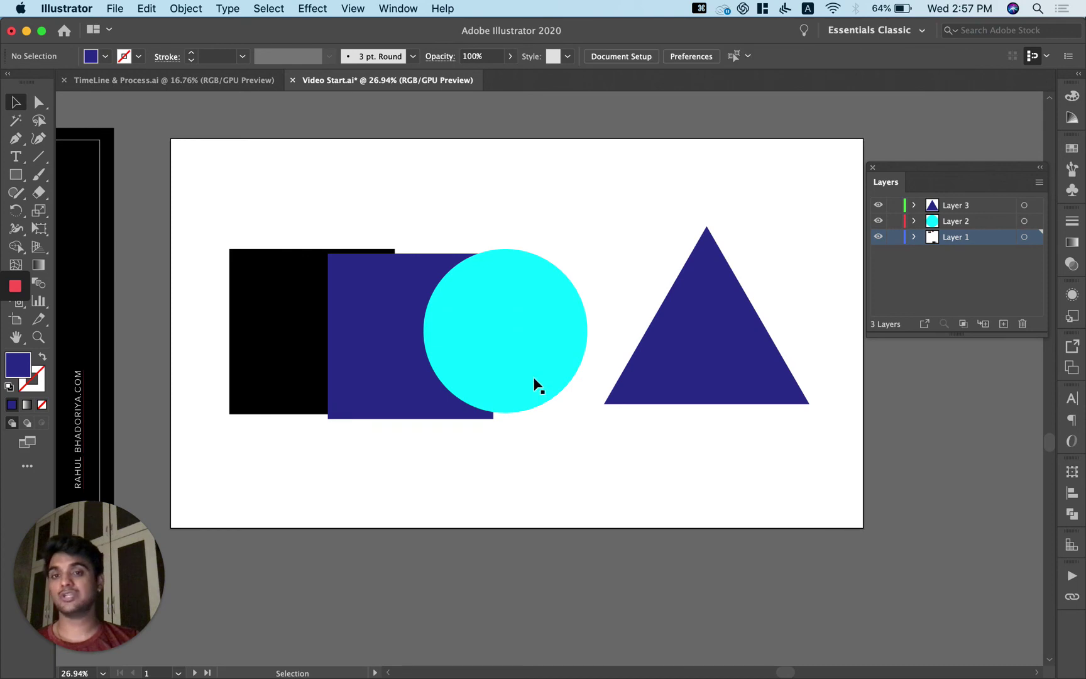